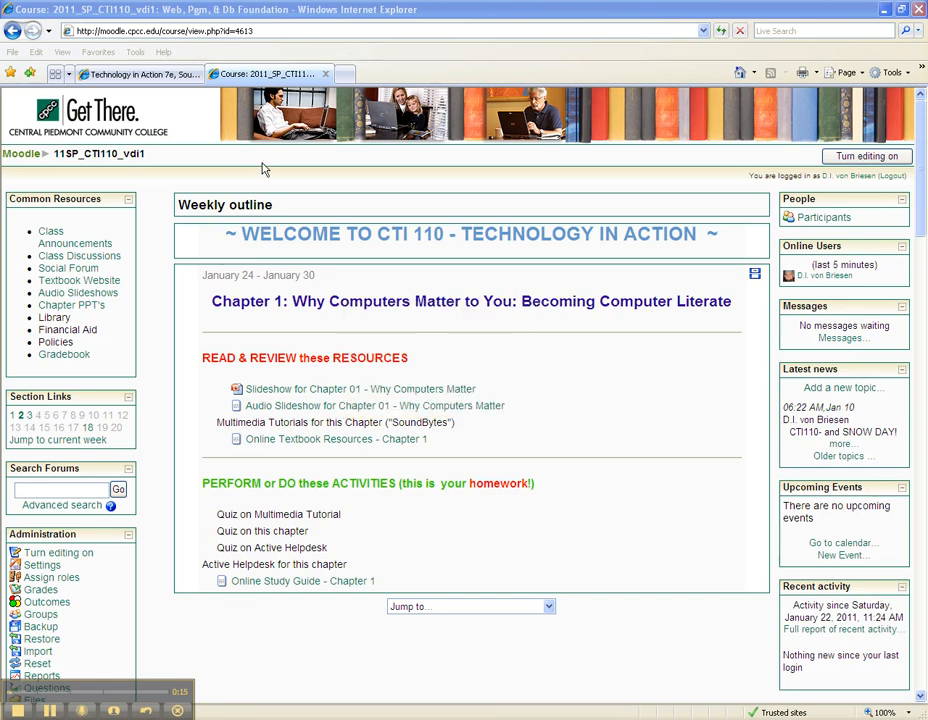
# Copy the web address of the Technology in Action Sound Bytes index page.
pyautogui.click(158, 75)
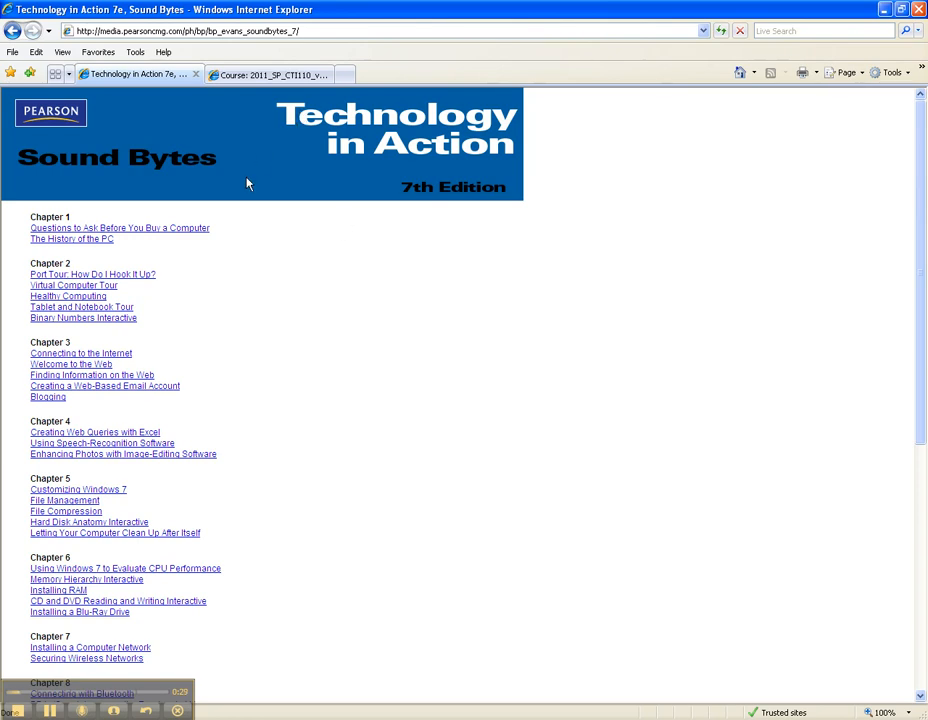
pyautogui.click(281, 29)
pyautogui.rightClick(279, 30)
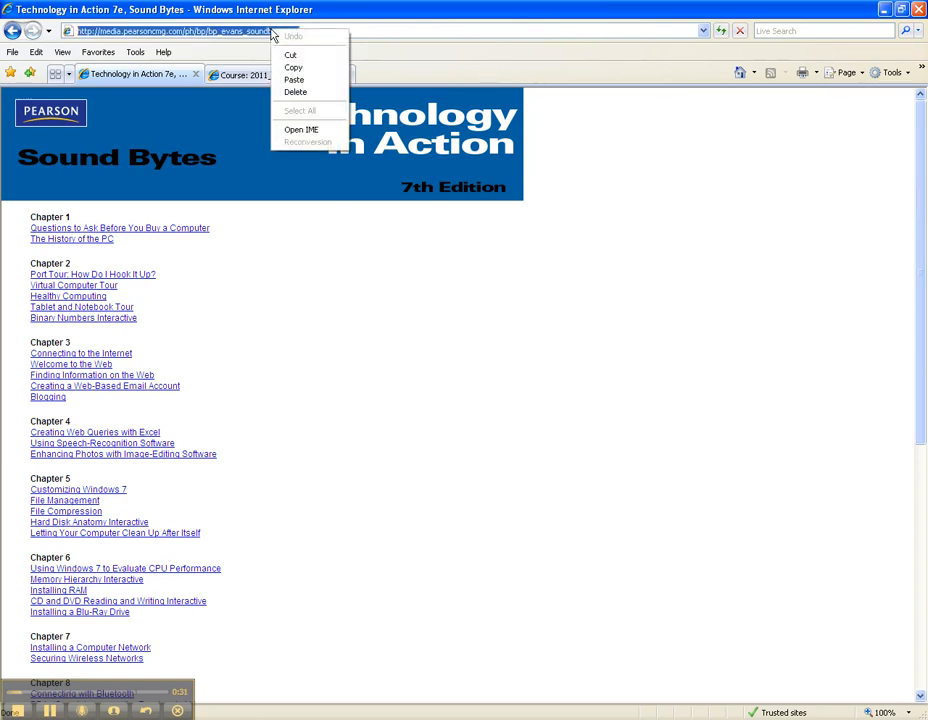
pyautogui.click(297, 68)
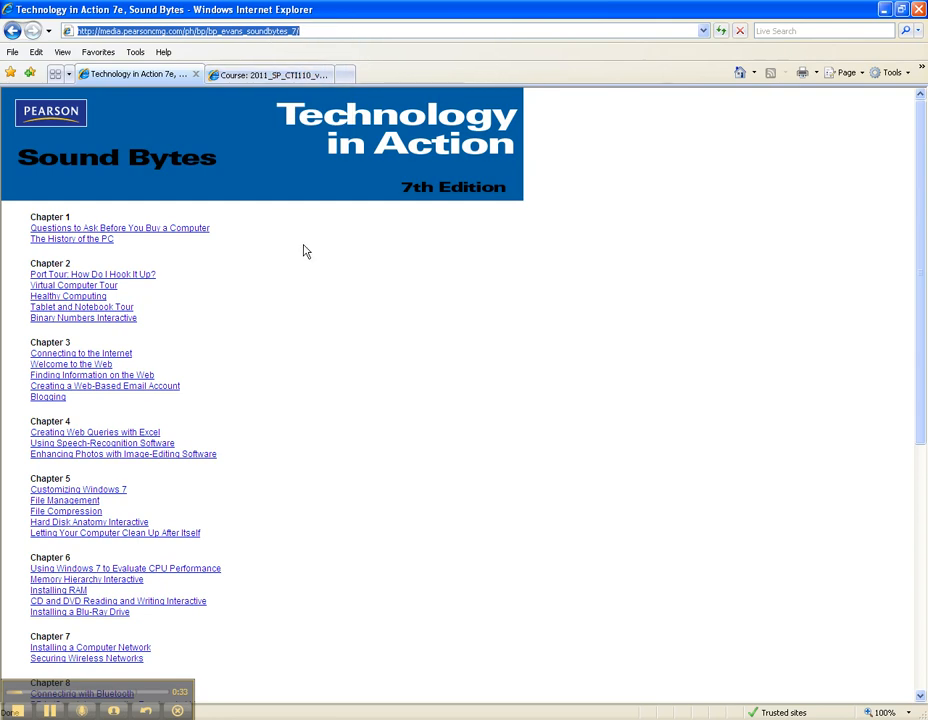
pyautogui.hotkey('alt', 'Tab')
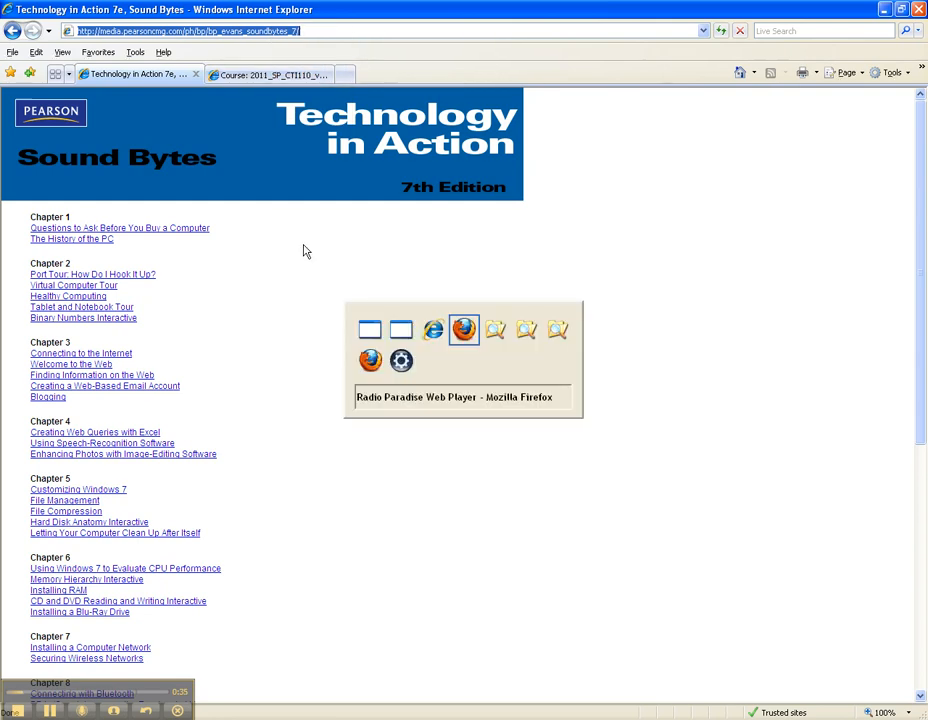
pyautogui.hotkey('alt', 'Tab')
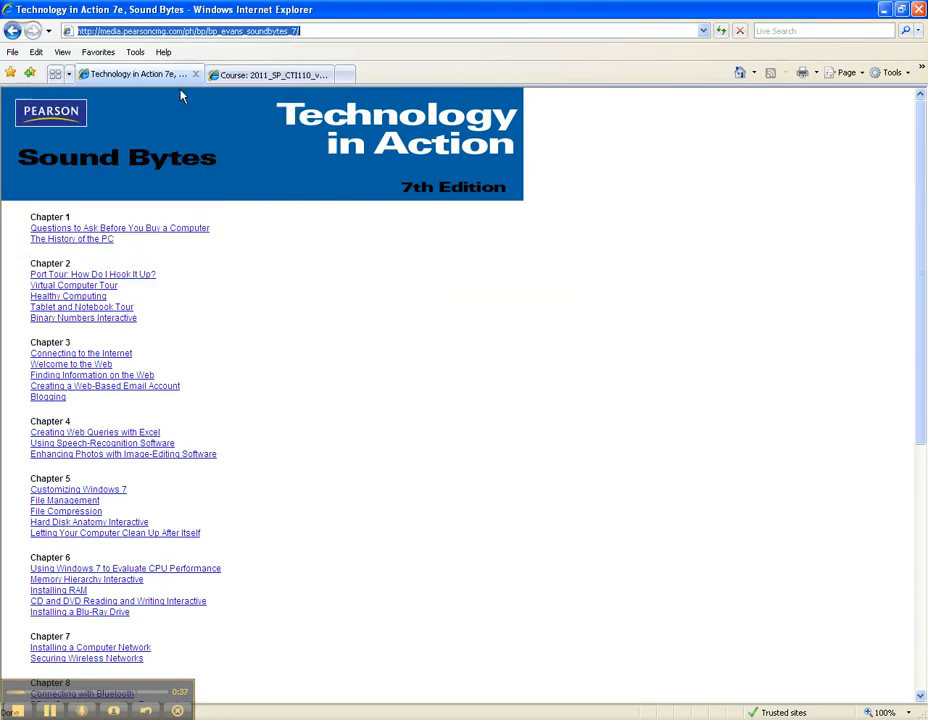
# Turn on course editing and add a "Sound Bytes Index" item below Textbook Website in the Common Resources block.
pyautogui.click(257, 75)
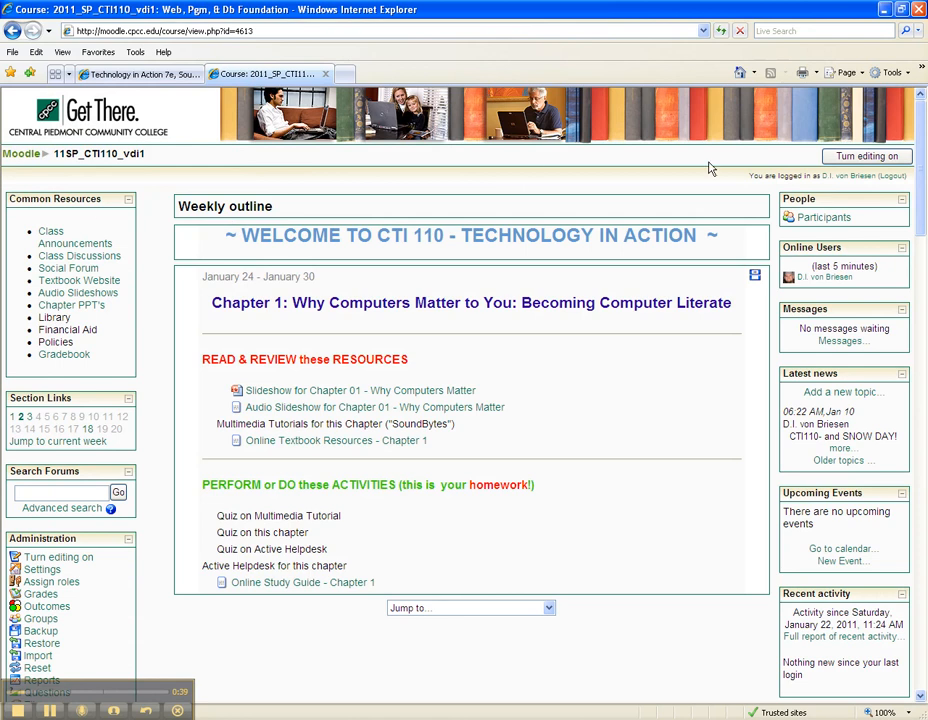
pyautogui.click(858, 157)
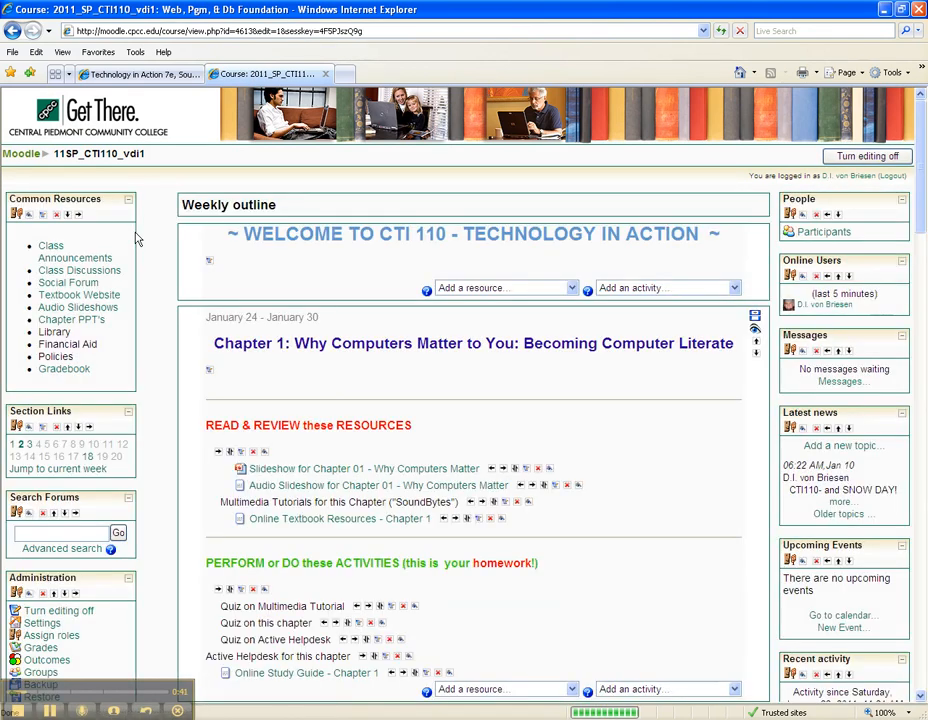
pyautogui.click(42, 213)
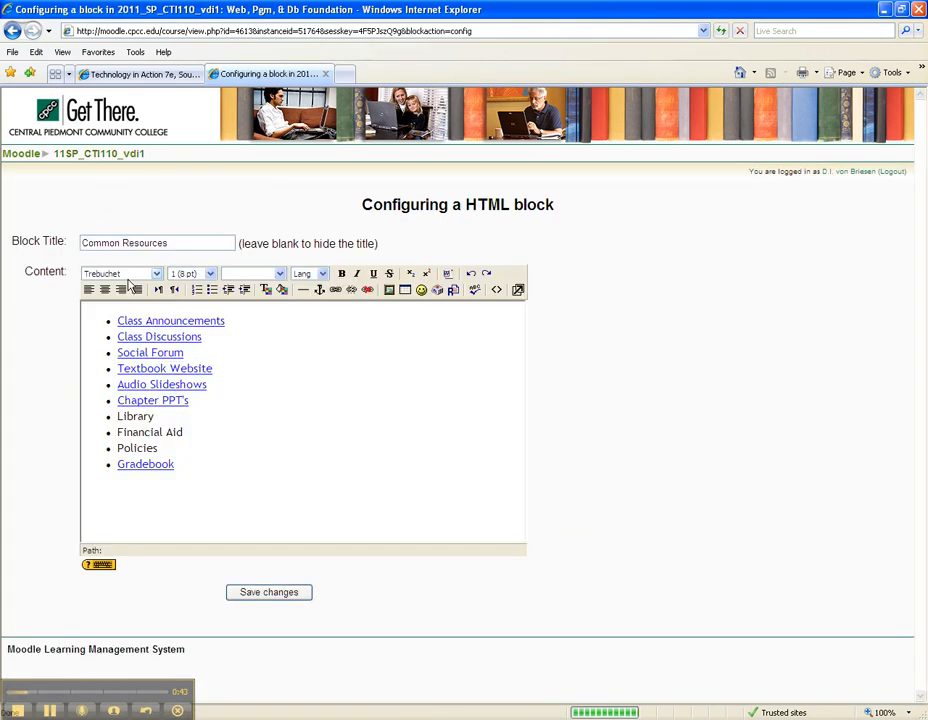
pyautogui.click(282, 400)
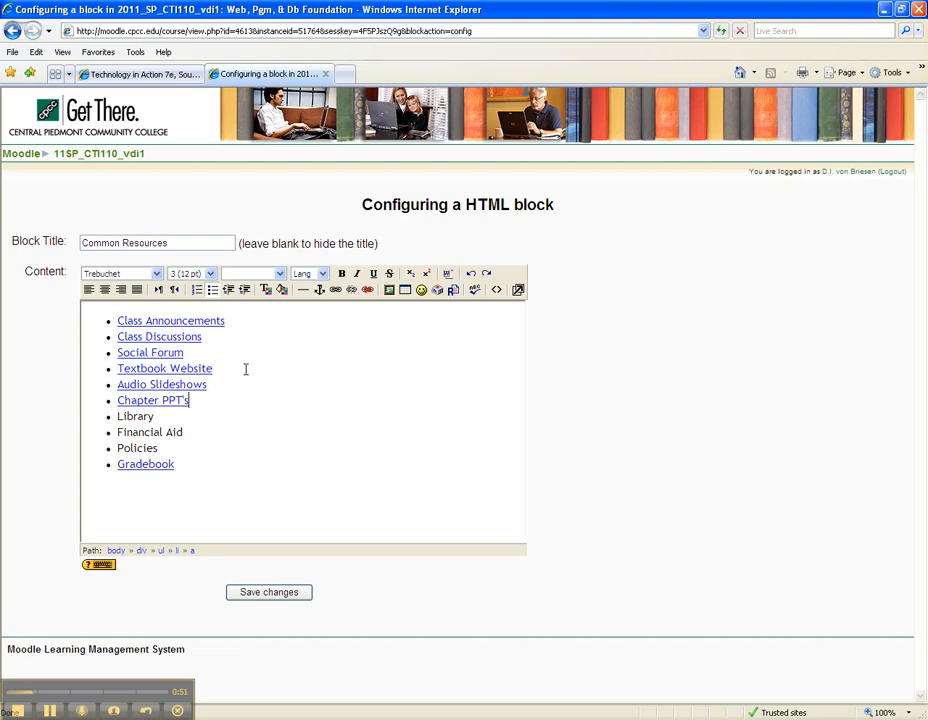
pyautogui.press('Return')
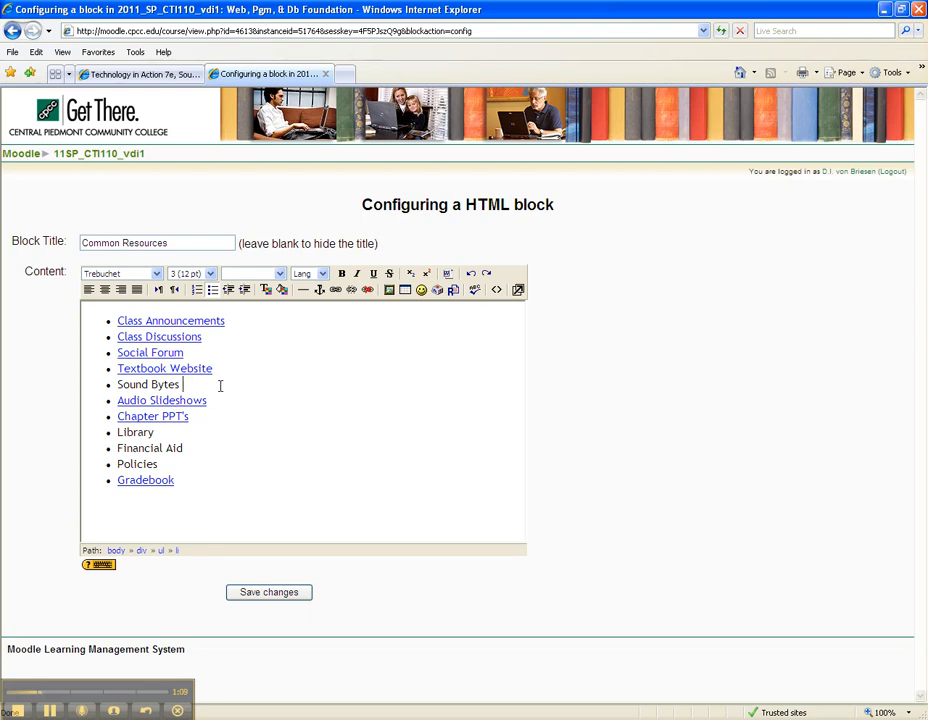
pyautogui.write('dex')
# Link the Sound Bytes Index text to the copied address, opening in a new window, and save the block.
pyautogui.moveTo(221, 385); pyautogui.dragTo(117, 385)
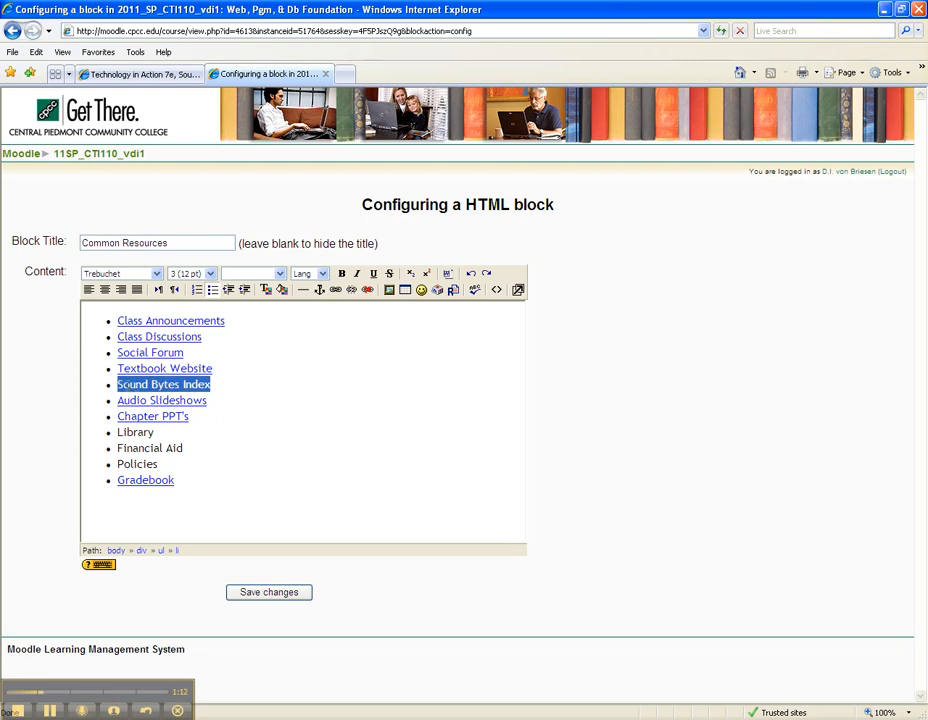
pyautogui.click(336, 291)
pyautogui.rightClick(411, 359)
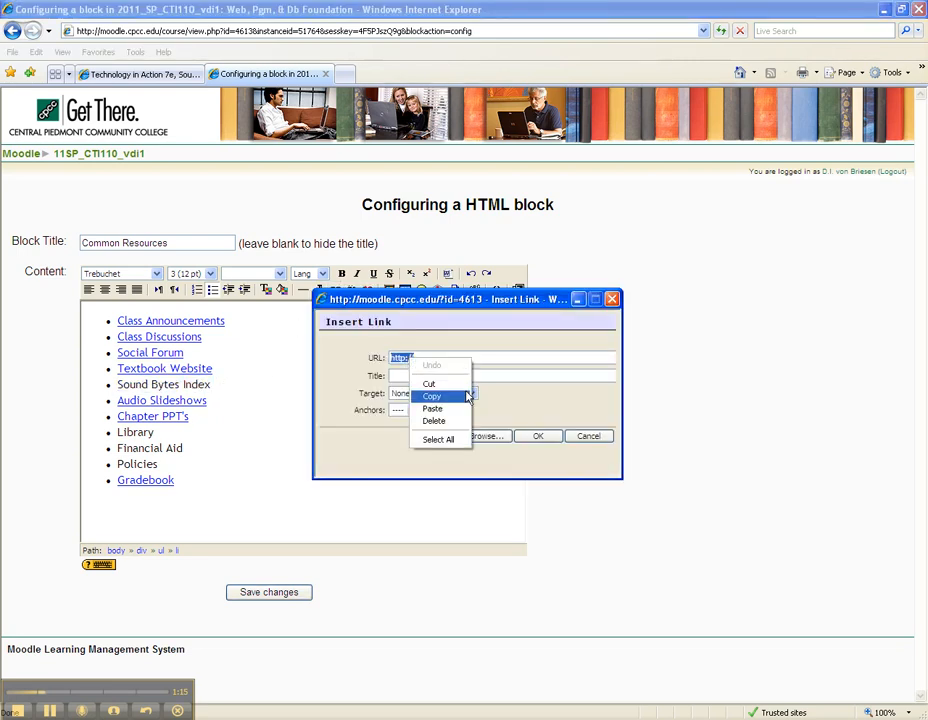
pyautogui.click(432, 409)
pyautogui.click(470, 393)
pyautogui.click(449, 418)
pyautogui.click(535, 438)
pyautogui.click(344, 510)
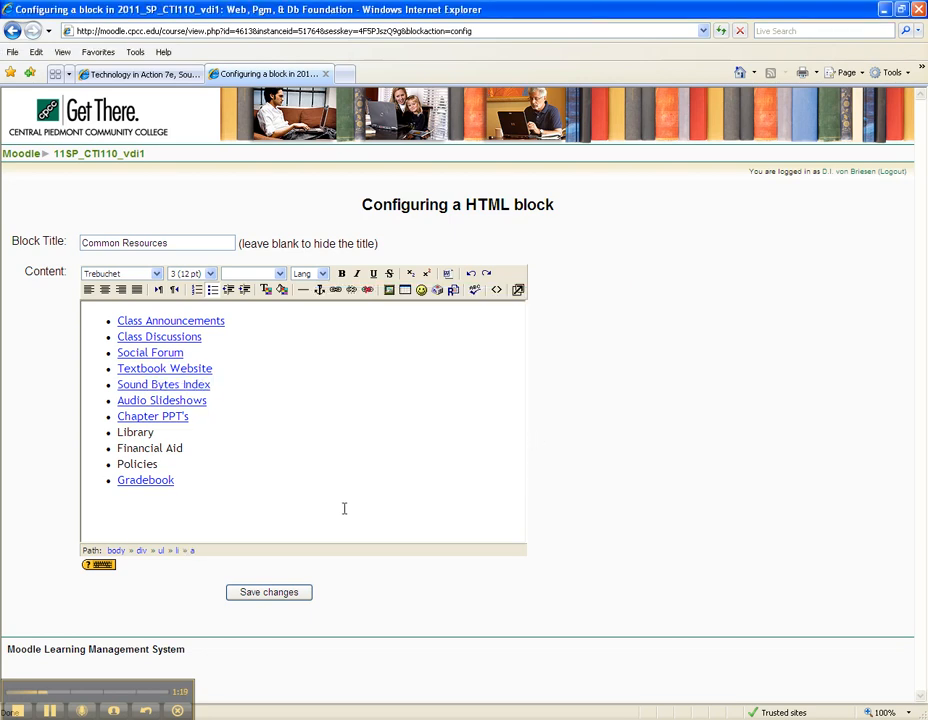
pyautogui.click(283, 597)
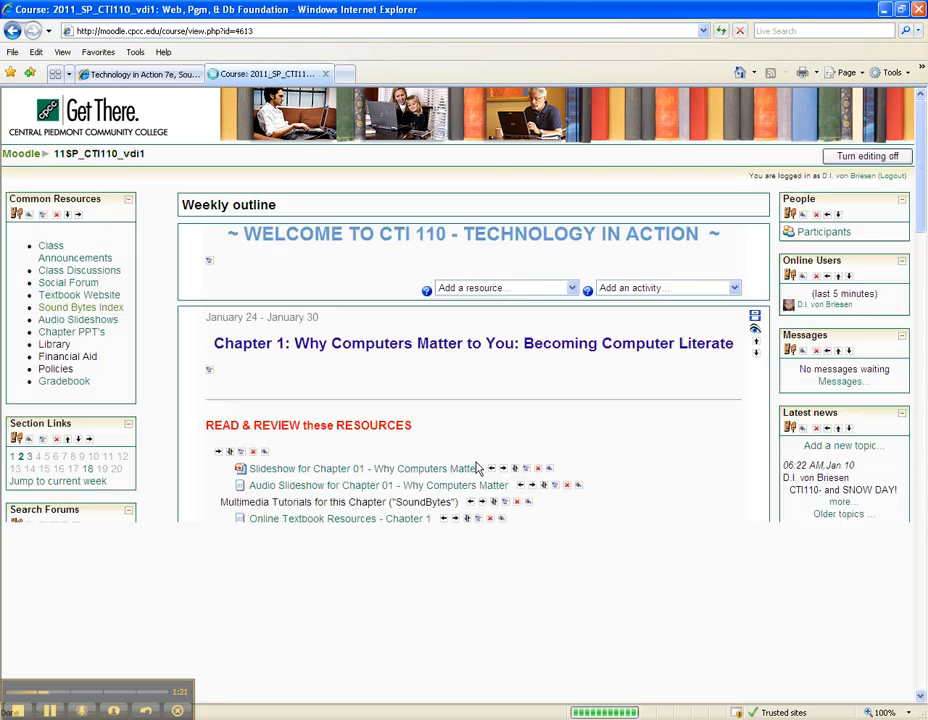
# Test the Sound Bytes Index link in Common Resources, look through the opened page and close it.
pyautogui.click(75, 310)
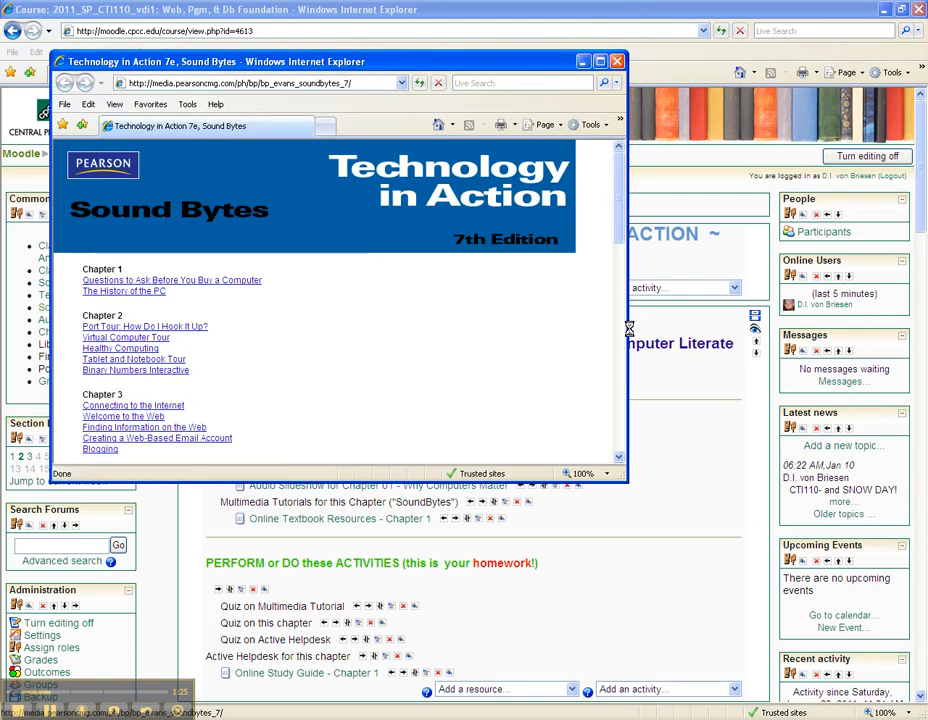
pyautogui.moveTo(612, 228); pyautogui.dragTo(616, 379)
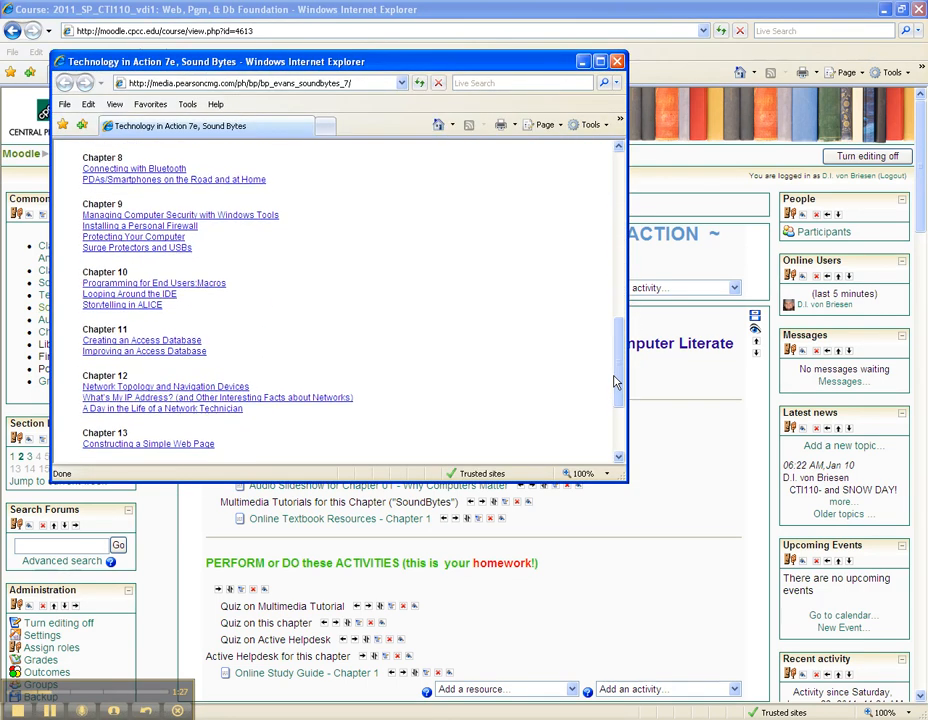
pyautogui.click(617, 63)
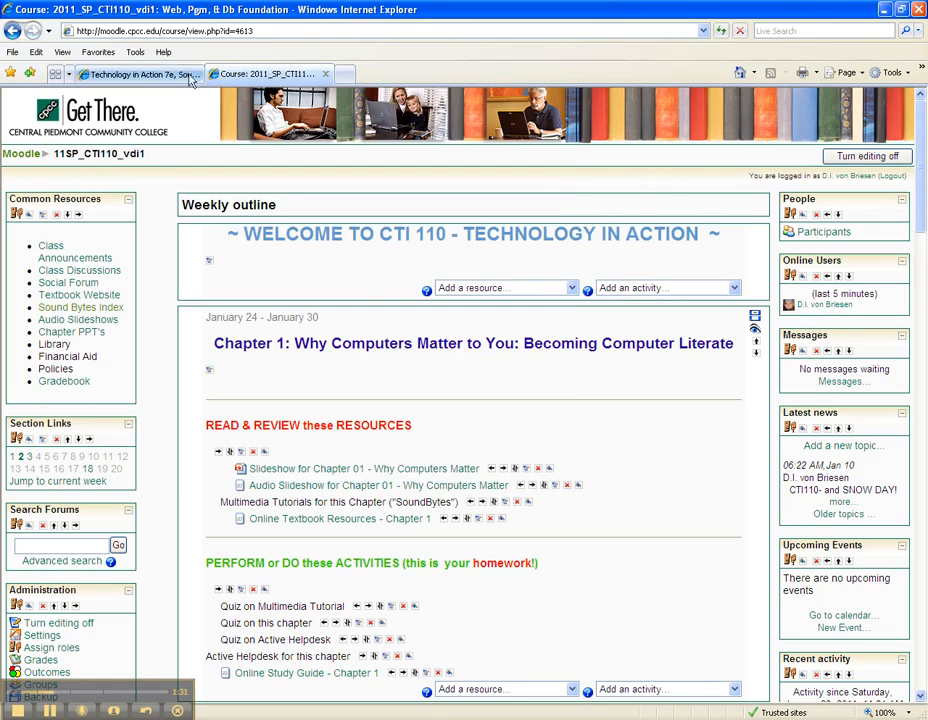
# Preview the Chapter 1 sound byte "Questions to Ask Before You Buy a Computer" and copy its link address.
pyautogui.click(186, 75)
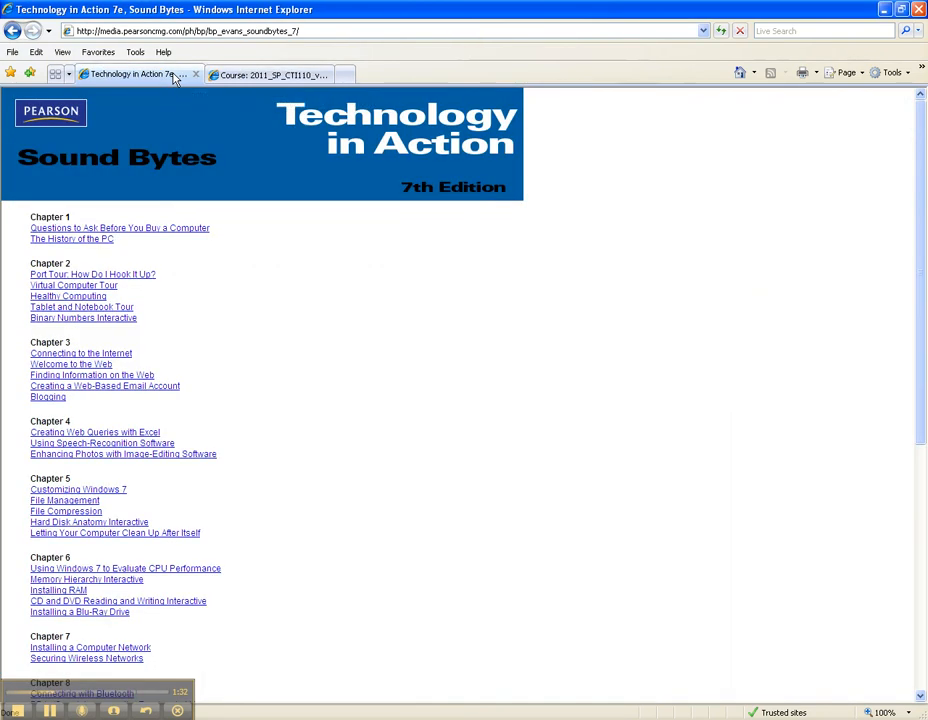
pyautogui.click(115, 231)
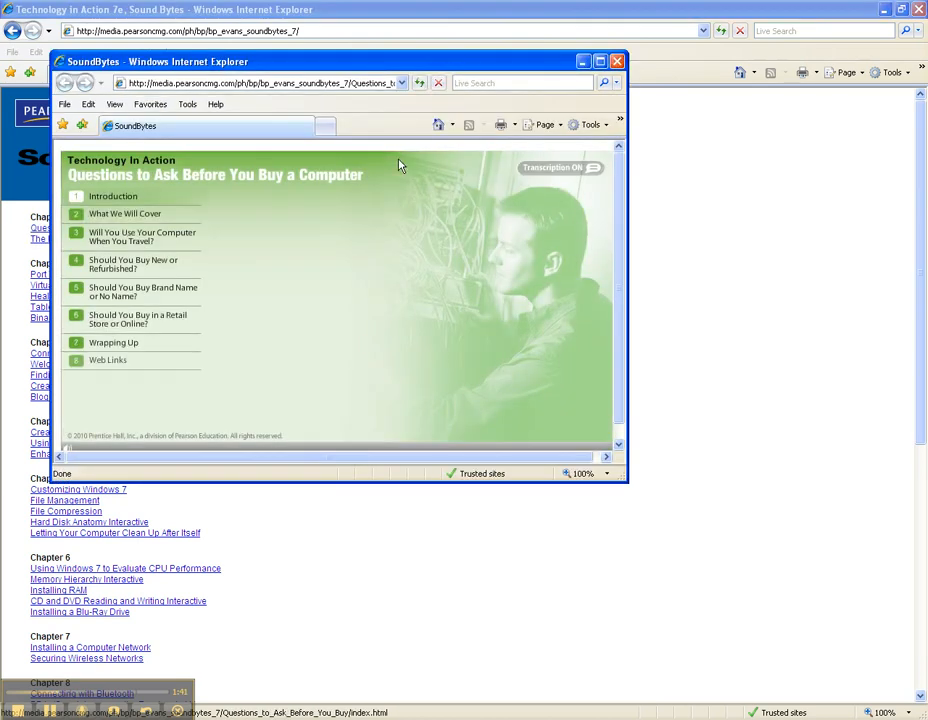
pyautogui.click(616, 61)
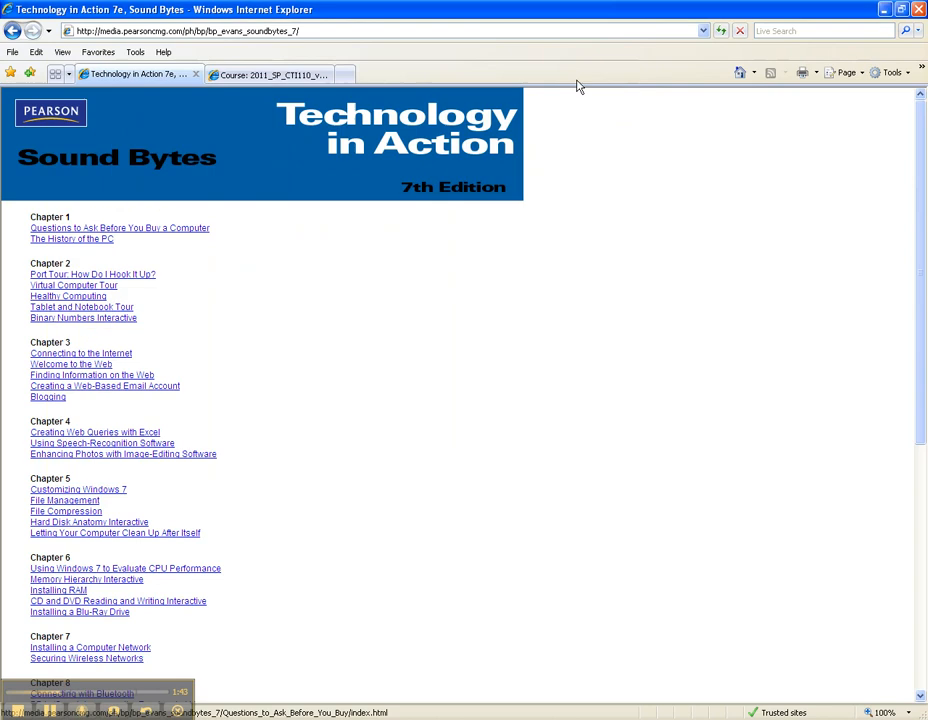
pyautogui.rightClick(158, 235)
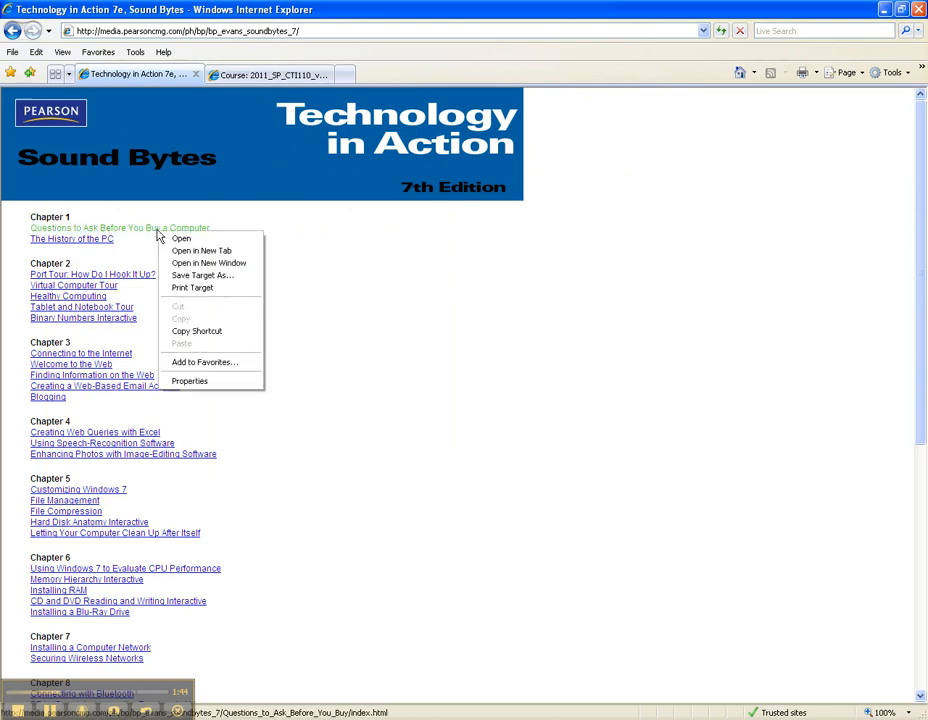
pyautogui.click(212, 333)
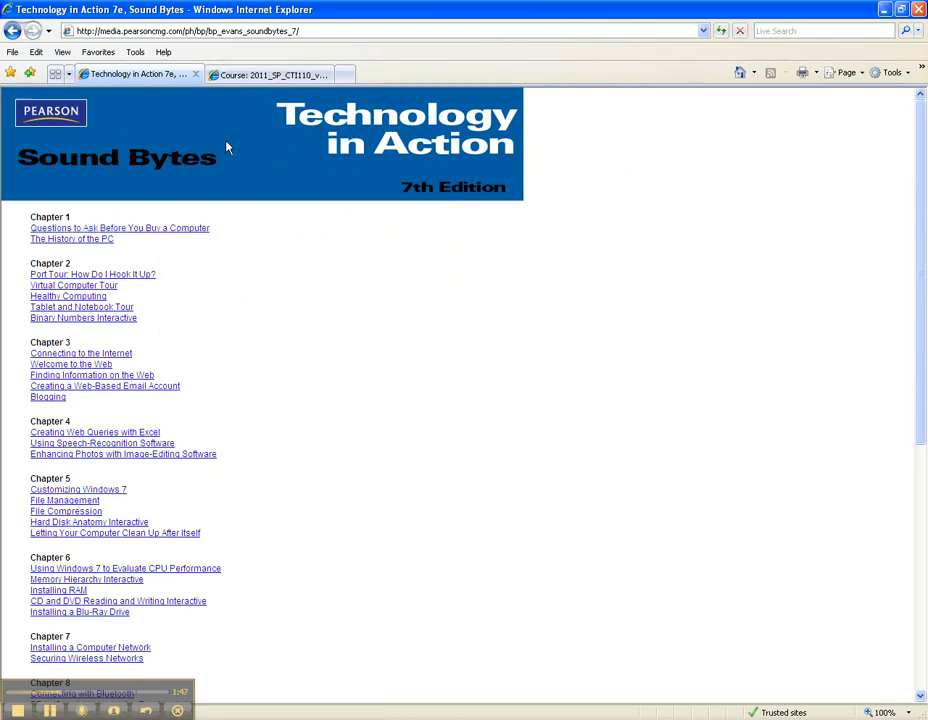
# Add a file or web site link to the Chapter 1 week, named "Questions to Ask", with the copied address as its location.
pyautogui.click(241, 76)
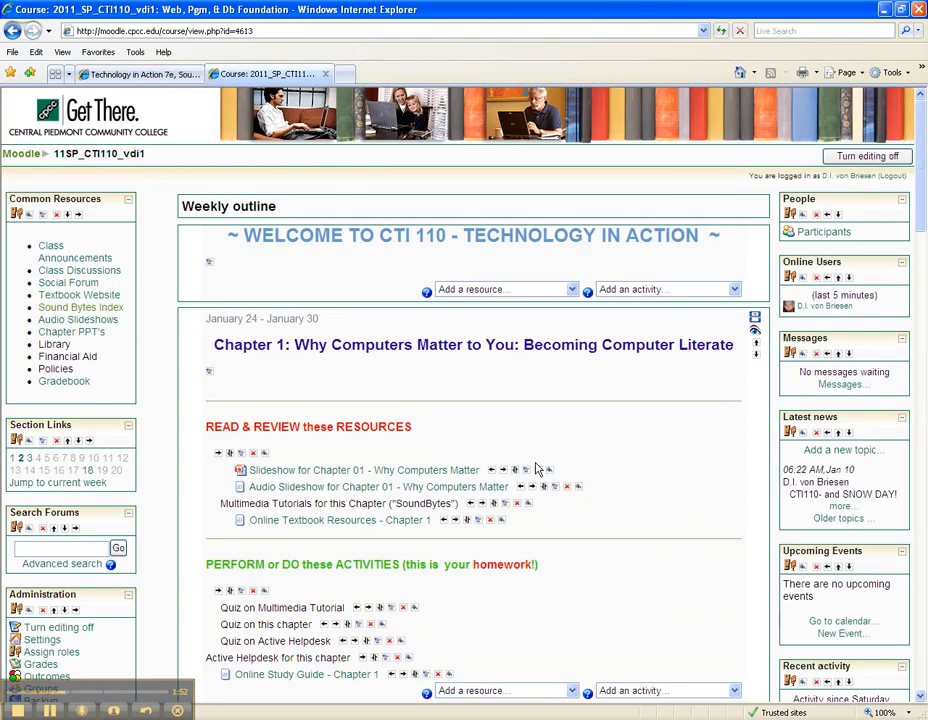
pyautogui.scroll(-5, 555, 449)
pyautogui.click(514, 420)
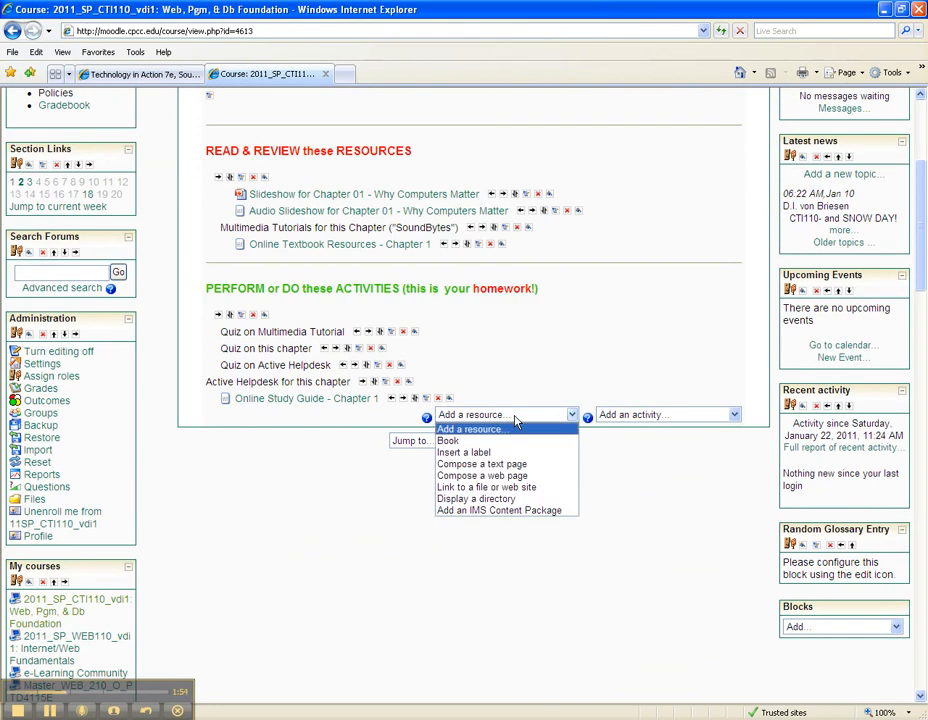
pyautogui.click(543, 487)
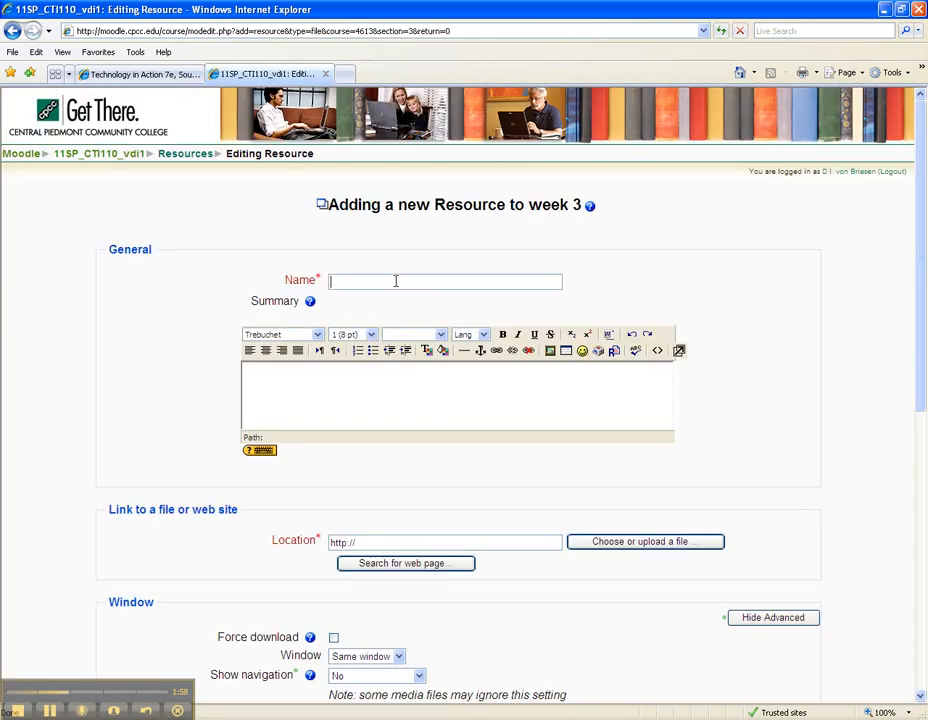
pyautogui.write('Questions to Ask')
pyautogui.moveTo(371, 542); pyautogui.dragTo(316, 548)
pyautogui.hotkey('ctrl', 'v')
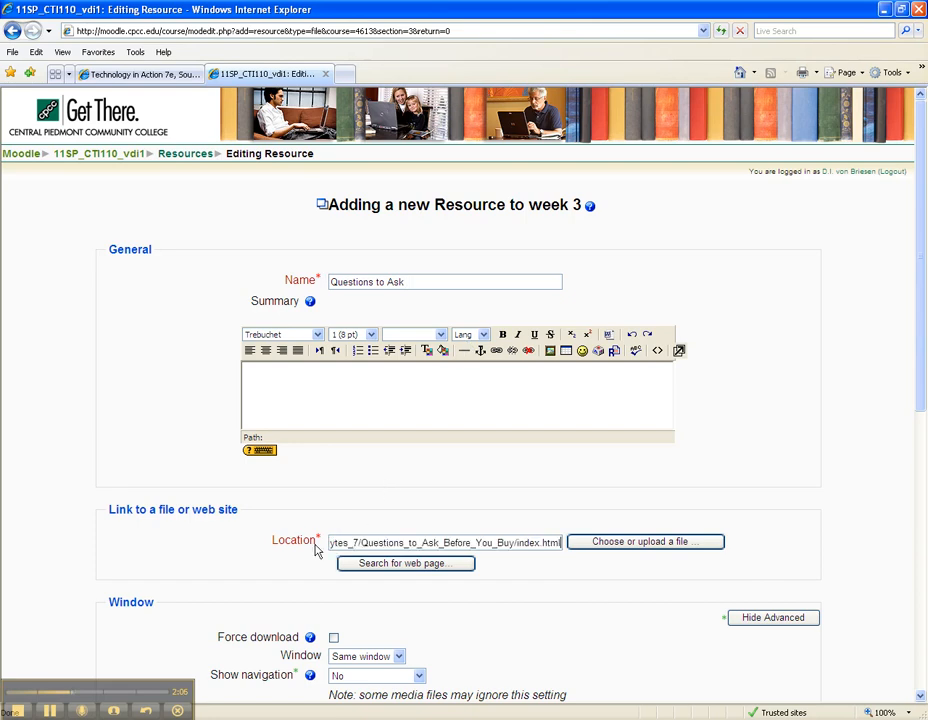
# Replace the resource name with the full title "Questions to Ask Before You Buy a Computer" copied from the Sound Bytes page.
pyautogui.click(180, 75)
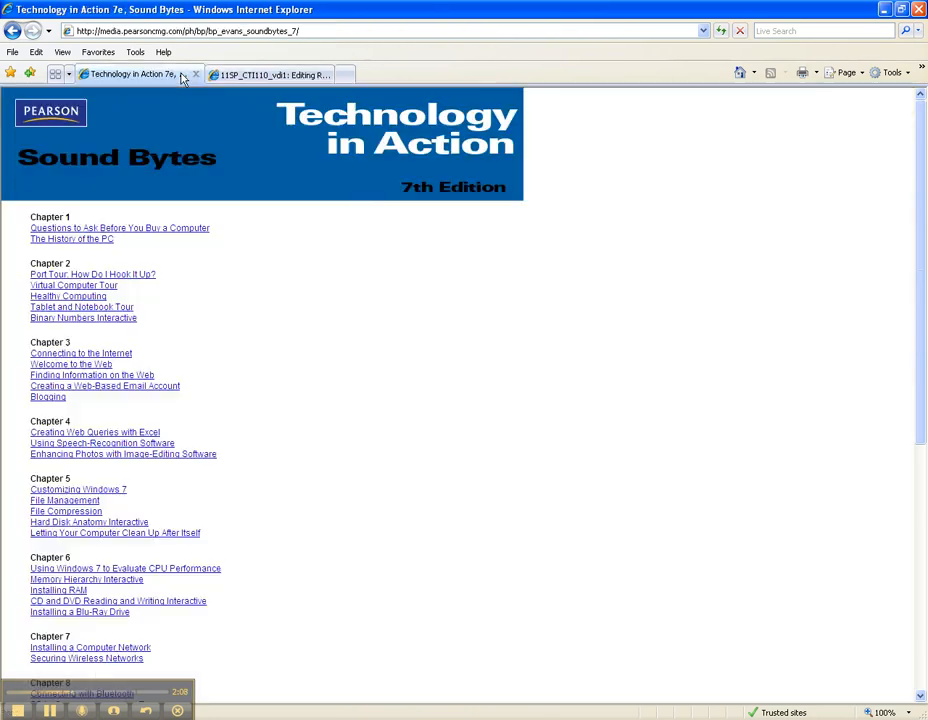
pyautogui.moveTo(211, 237); pyautogui.dragTo(30, 228)
pyautogui.rightClick(43, 230)
pyautogui.click(88, 318)
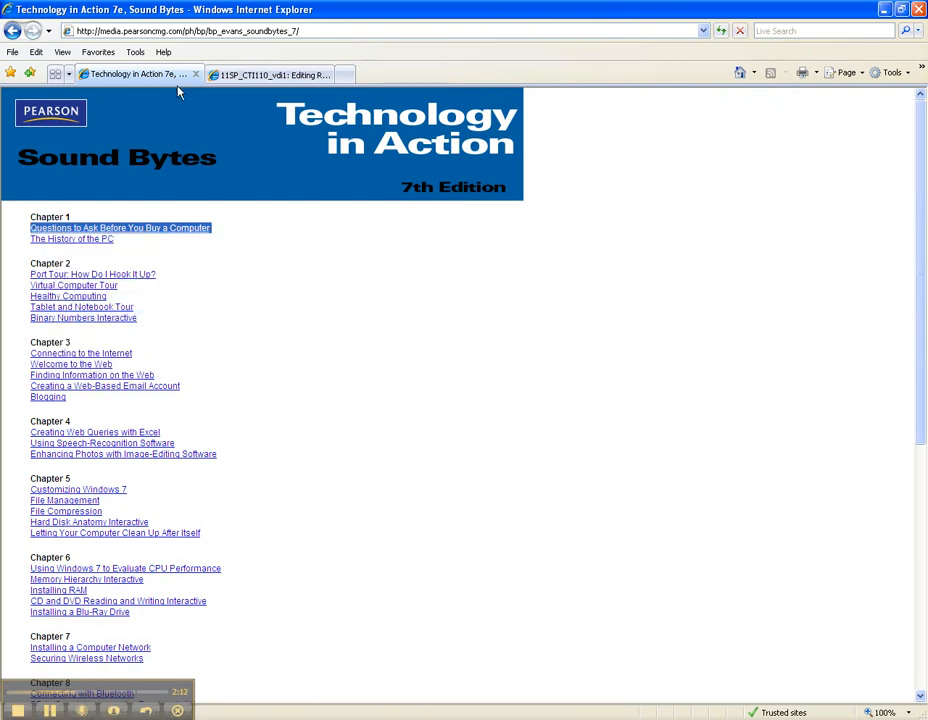
pyautogui.click(256, 74)
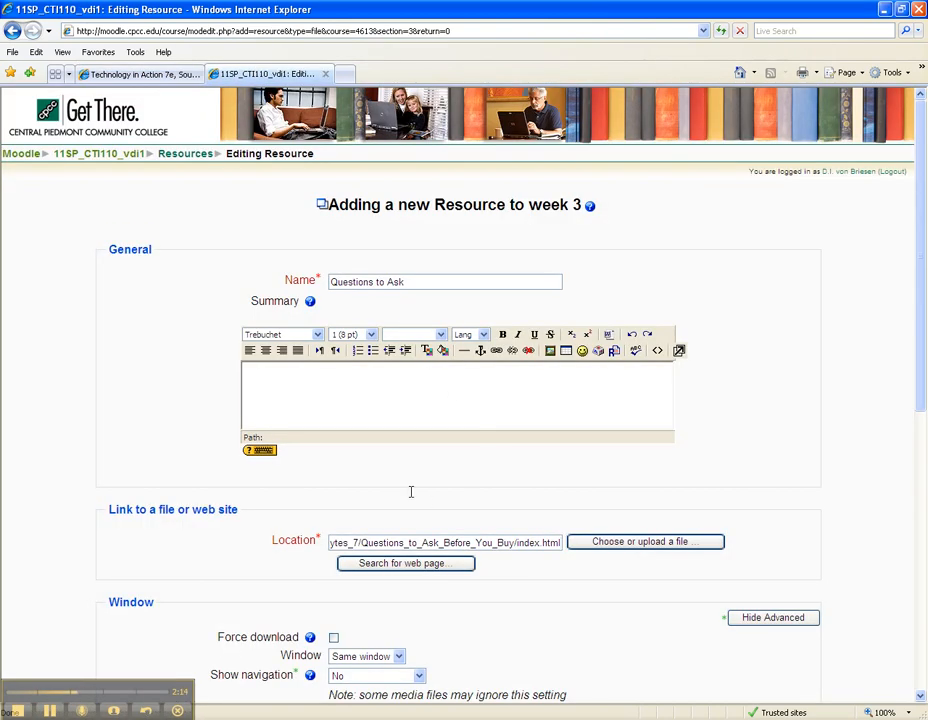
pyautogui.moveTo(424, 278); pyautogui.dragTo(330, 282)
pyautogui.hotkey('ctrl', 'v')
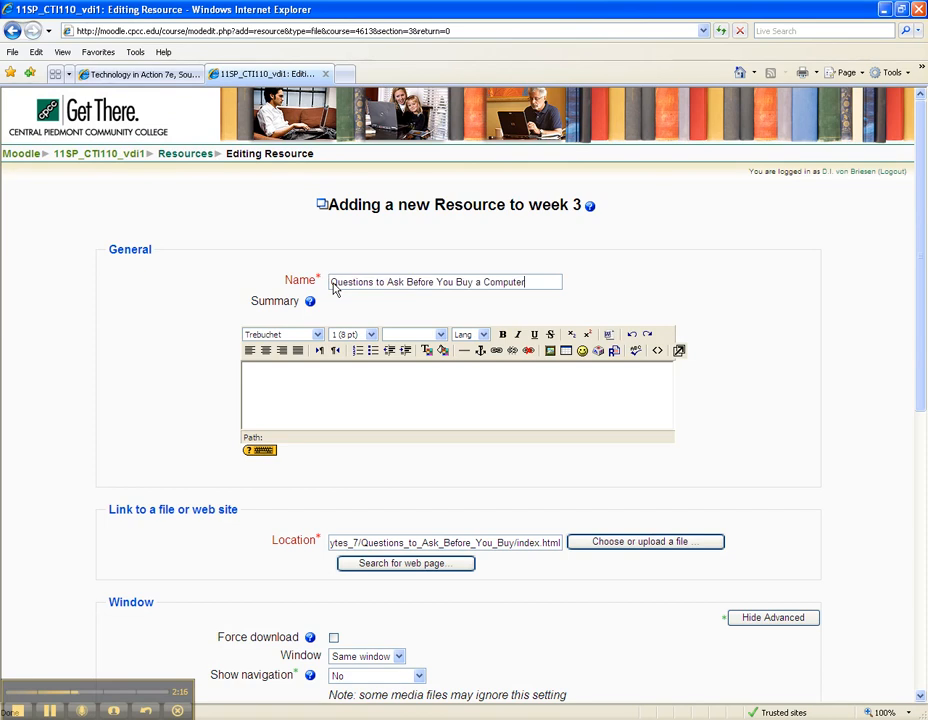
# Paste the copied sound byte title into the resource summary, allowing clipboard access.
pyautogui.click(311, 386)
pyautogui.hotkey('ctrl', 'v')
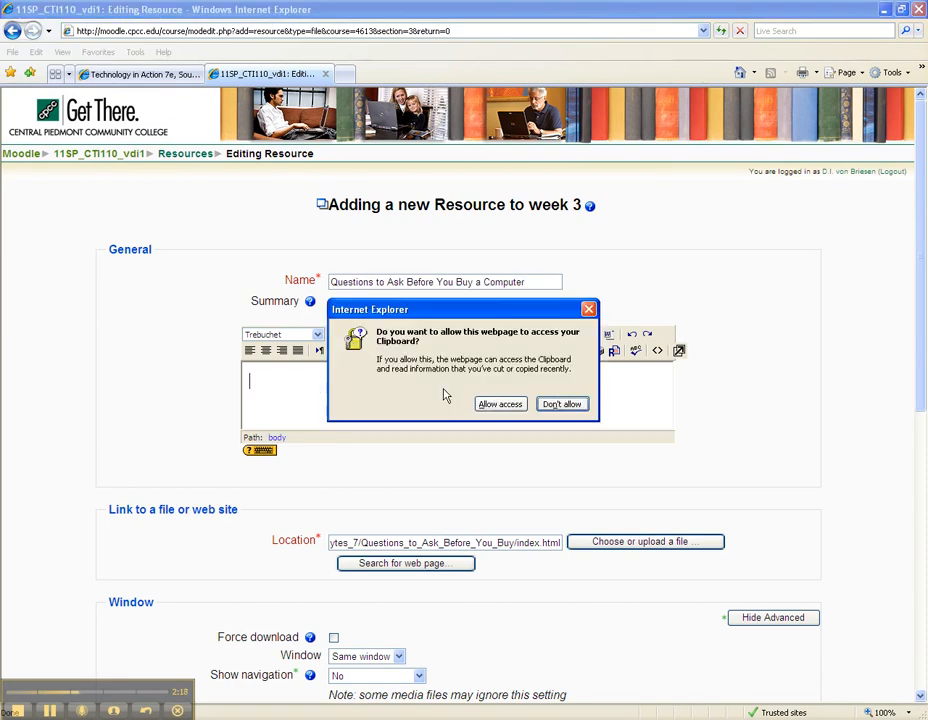
pyautogui.click(500, 404)
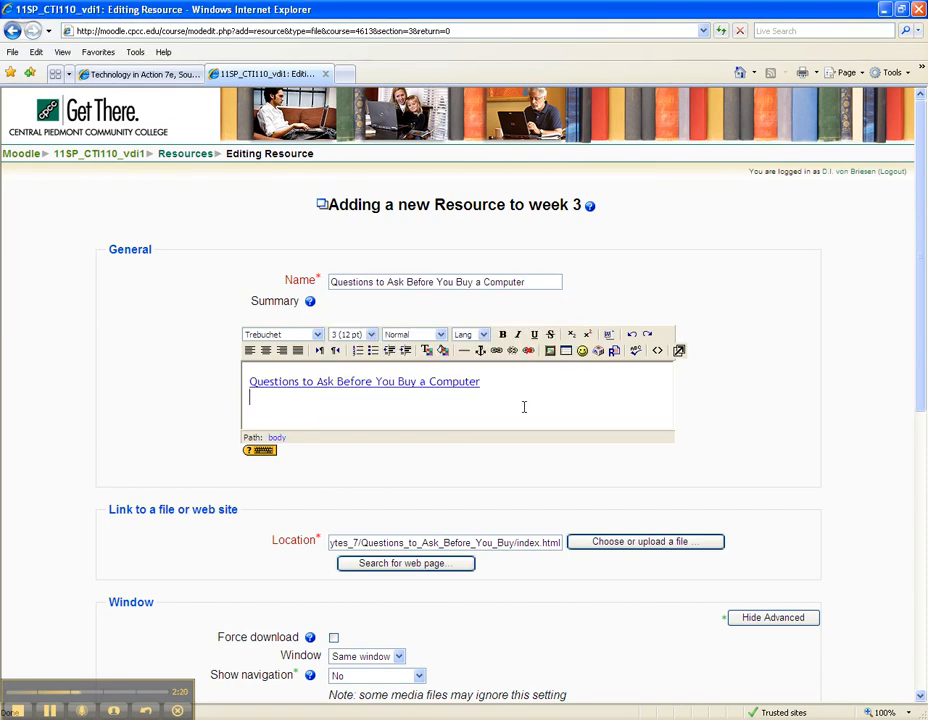
# Set the resource to open in a new window without directory links, location bar, menu bar, toolbar or status bar.
pyautogui.scroll(-3, 528, 402)
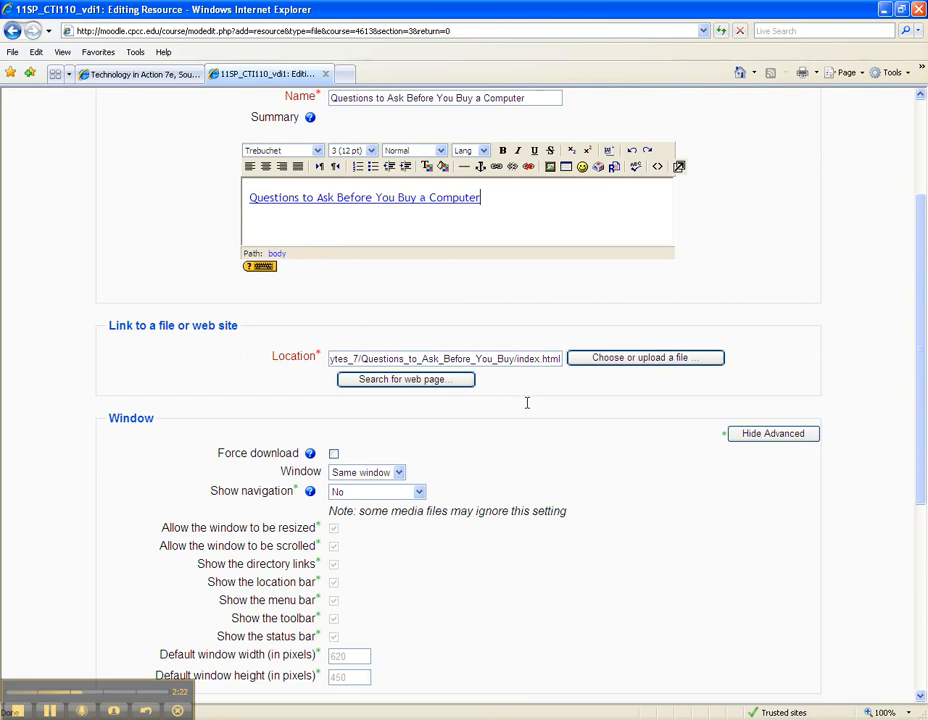
pyautogui.click(399, 471)
pyautogui.click(356, 497)
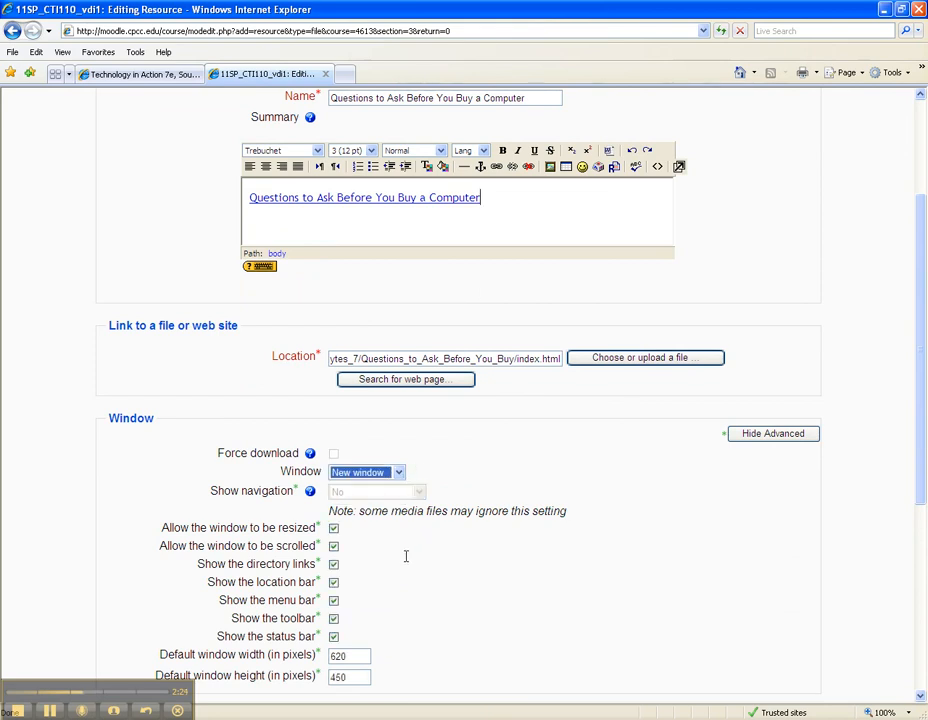
pyautogui.scroll(-1, 403, 553)
pyautogui.scroll(-3, 380, 490)
pyautogui.click(334, 381)
pyautogui.click(334, 398)
pyautogui.click(334, 416)
pyautogui.click(334, 434)
pyautogui.click(334, 454)
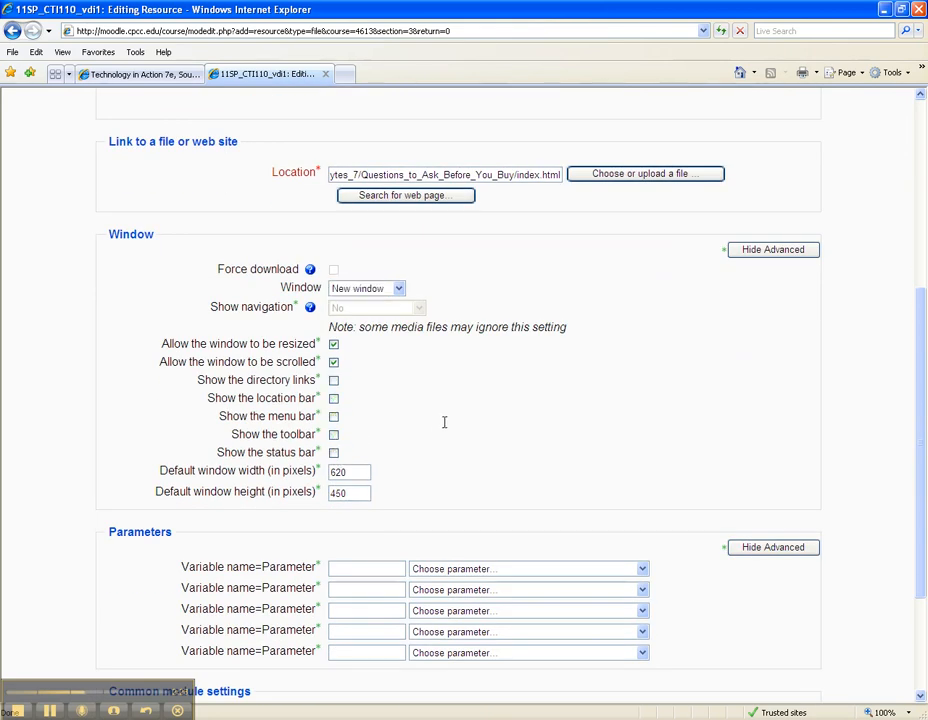
# Save the "Questions to Ask Before You Buy a Computer" resource and return to the course.
pyautogui.scroll(-3, 445, 427)
pyautogui.click(440, 608)
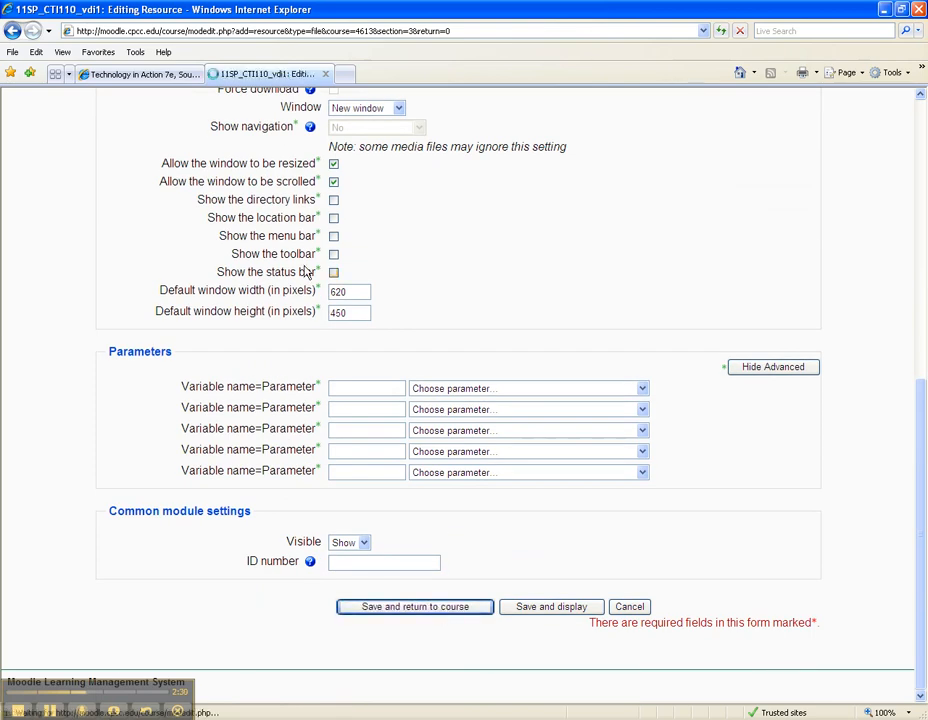
pyautogui.scroll(-5, 458, 315)
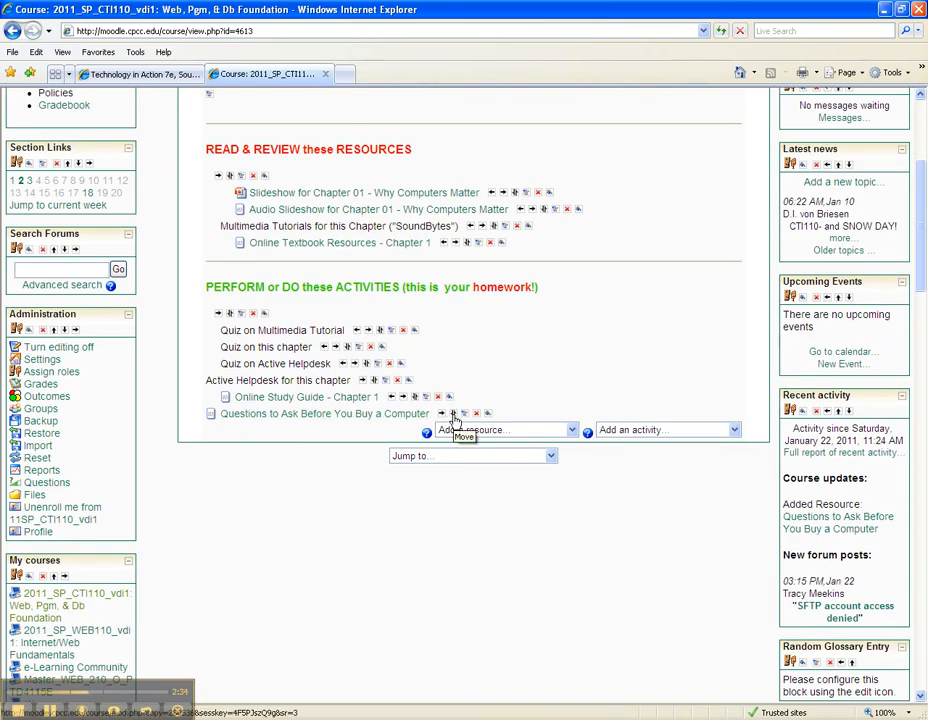
# Move the "Questions to Ask Before You Buy a Computer" link directly below the Multimedia Tutorials label and indent it to match the other resource links.
pyautogui.click(453, 414)
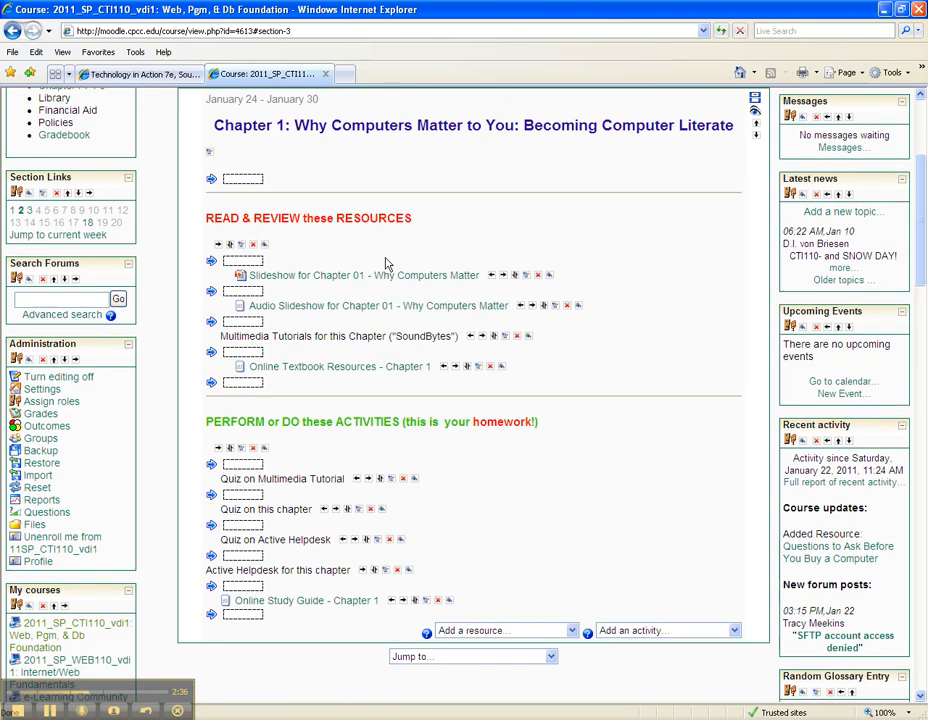
pyautogui.click(248, 355)
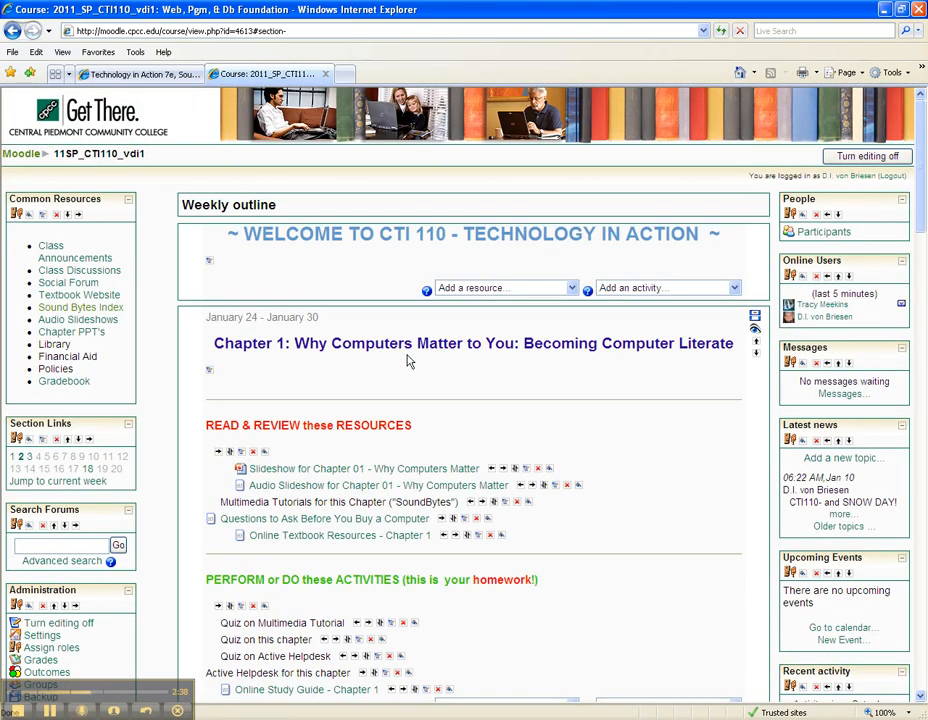
pyautogui.click(441, 519)
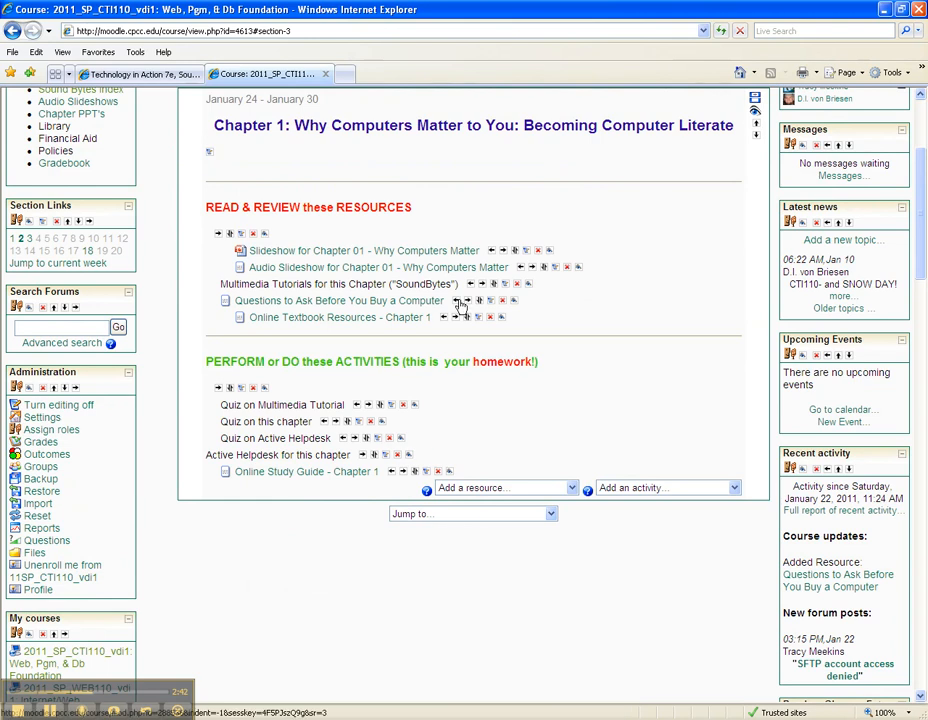
# Copy the linked title "The History of the PC" from Chapter 1 of the Sound Bytes page.
pyautogui.click(143, 76)
pyautogui.moveTo(124, 243); pyautogui.dragTo(37, 247)
pyautogui.rightClick(70, 244)
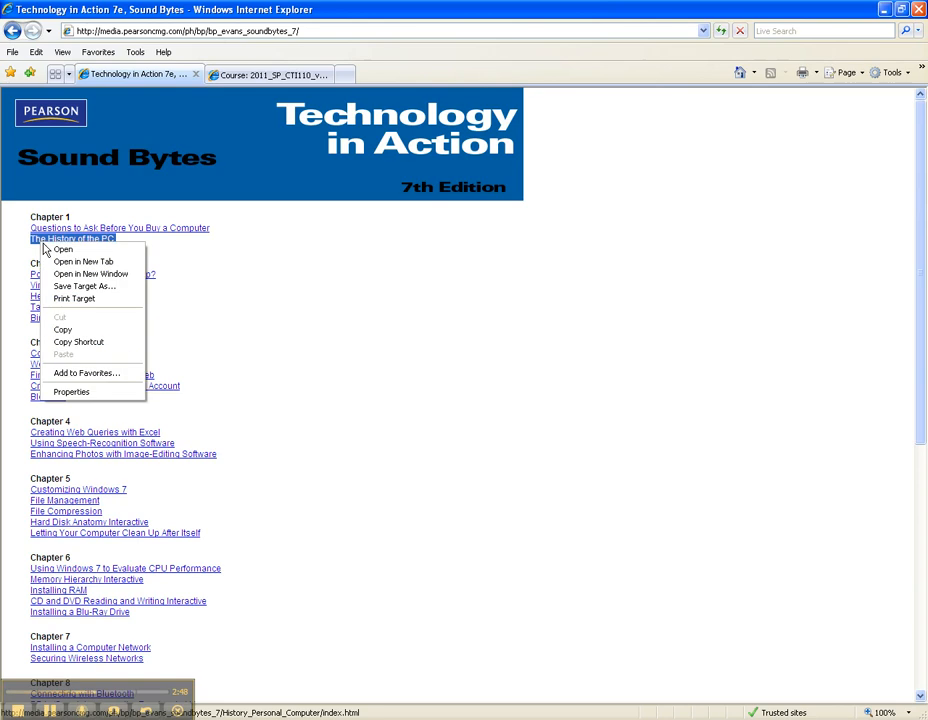
pyautogui.click(112, 329)
# Insert a label in the Chapter 1 week containing the copied "The History of the PC" link followed by "(Sound Byte)".
pyautogui.click(262, 75)
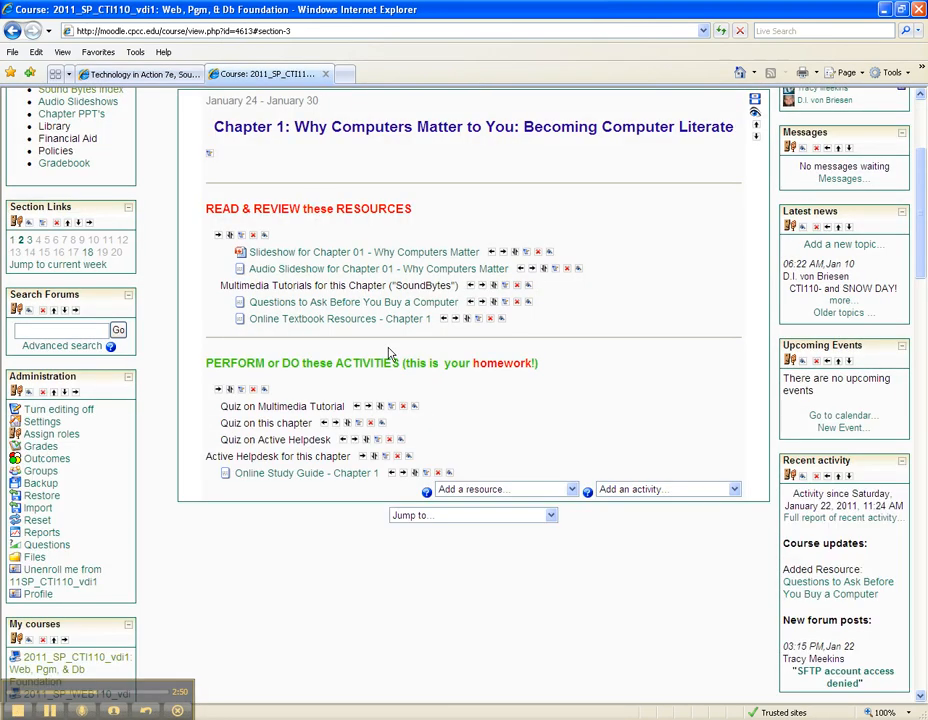
pyautogui.click(546, 492)
pyautogui.click(537, 458)
pyautogui.click(571, 492)
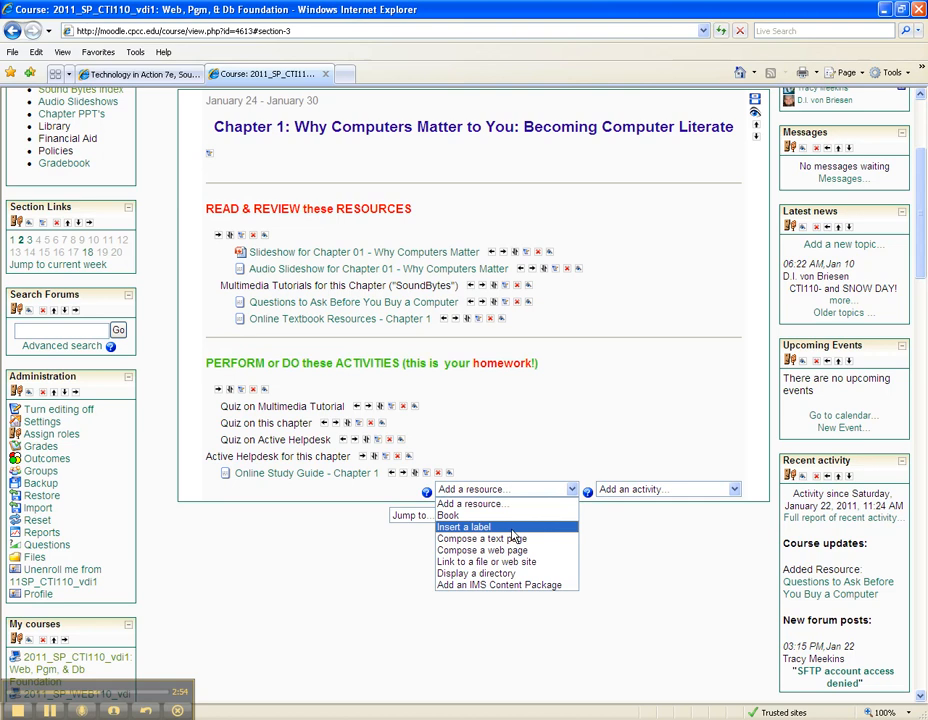
pyautogui.click(512, 527)
pyautogui.click(342, 327)
pyautogui.rightClick(342, 330)
pyautogui.click(367, 382)
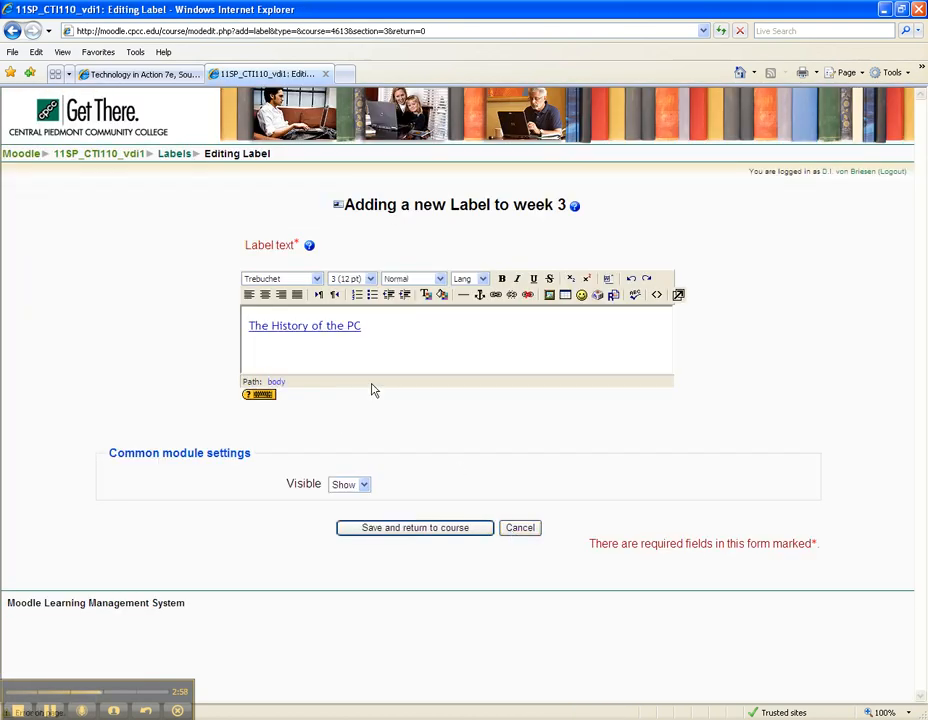
pyautogui.write('(Sound Byte')
pyautogui.moveTo(249, 325); pyautogui.dragTo(362, 325)
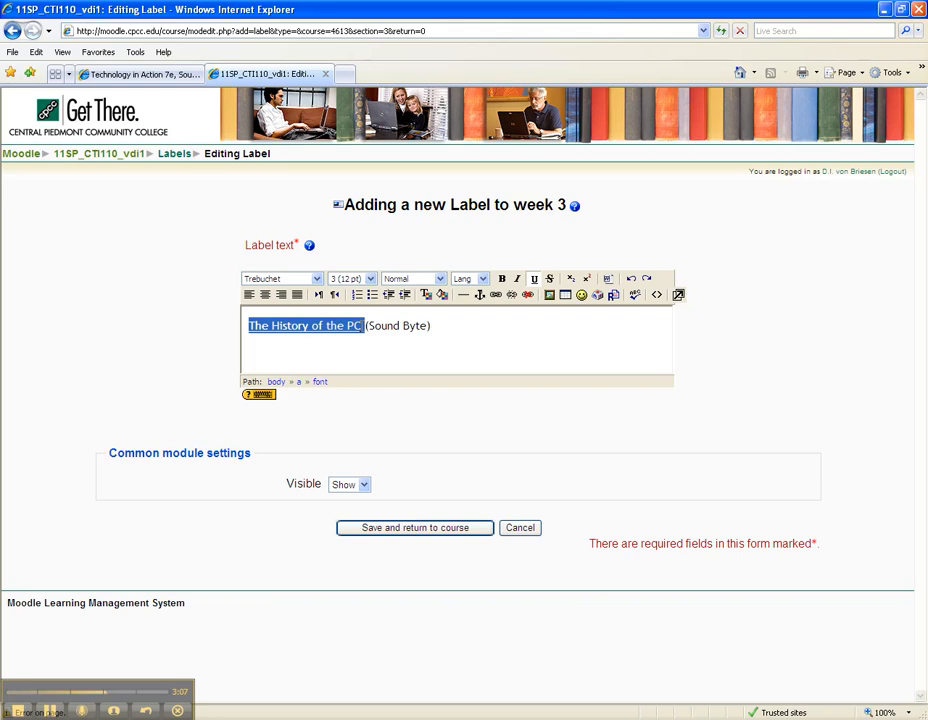
pyautogui.click(495, 296)
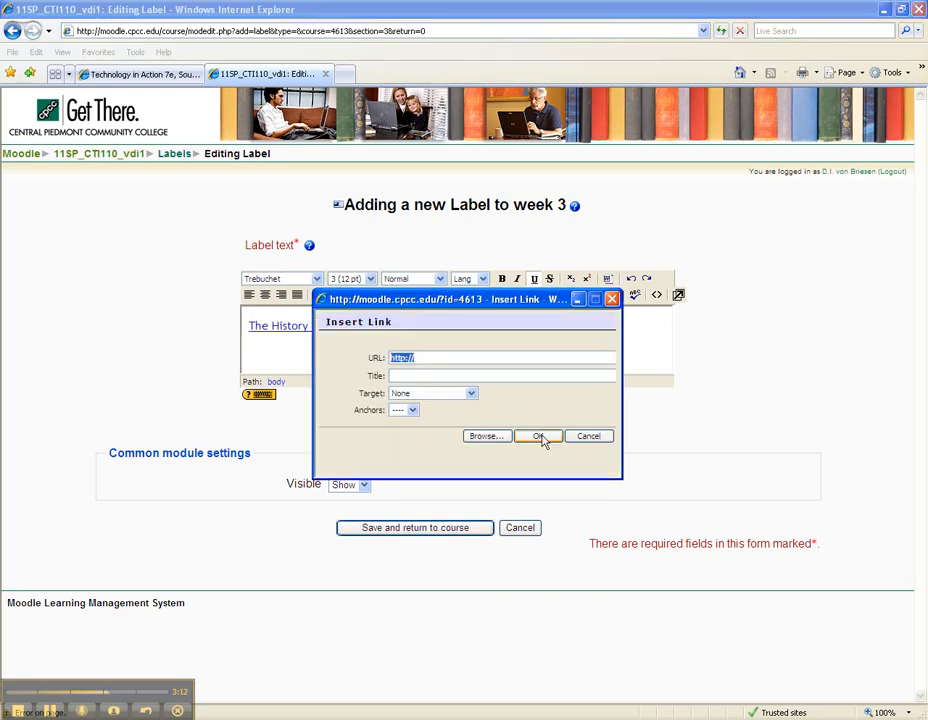
pyautogui.click(581, 441)
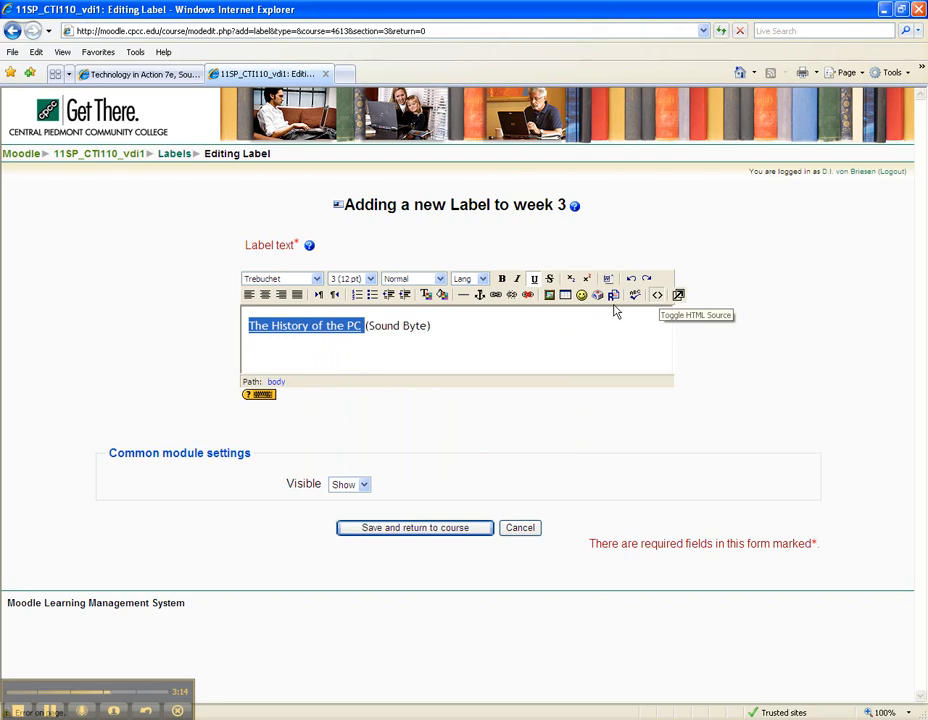
# Change the link's target to "new" in the label's HTML source and save the label to the course.
pyautogui.click(657, 295)
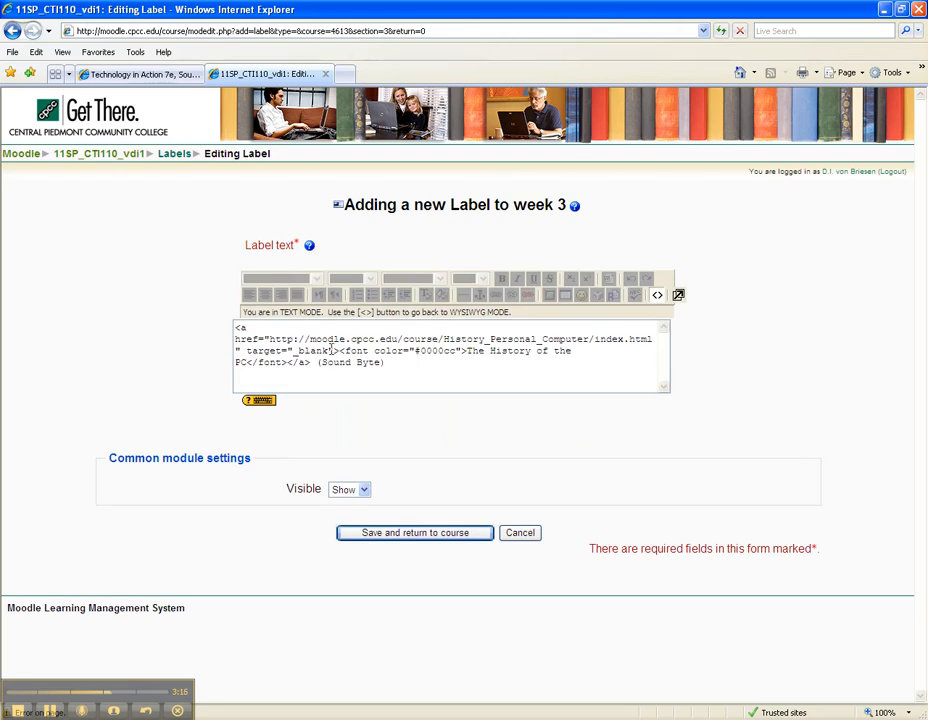
pyautogui.press('BackSpace')
pyautogui.press('BackSpace')
pyautogui.press('BackSpace')
pyautogui.press('BackSpace')
pyautogui.press('BackSpace')
pyautogui.press('BackSpace')
pyautogui.write('new')
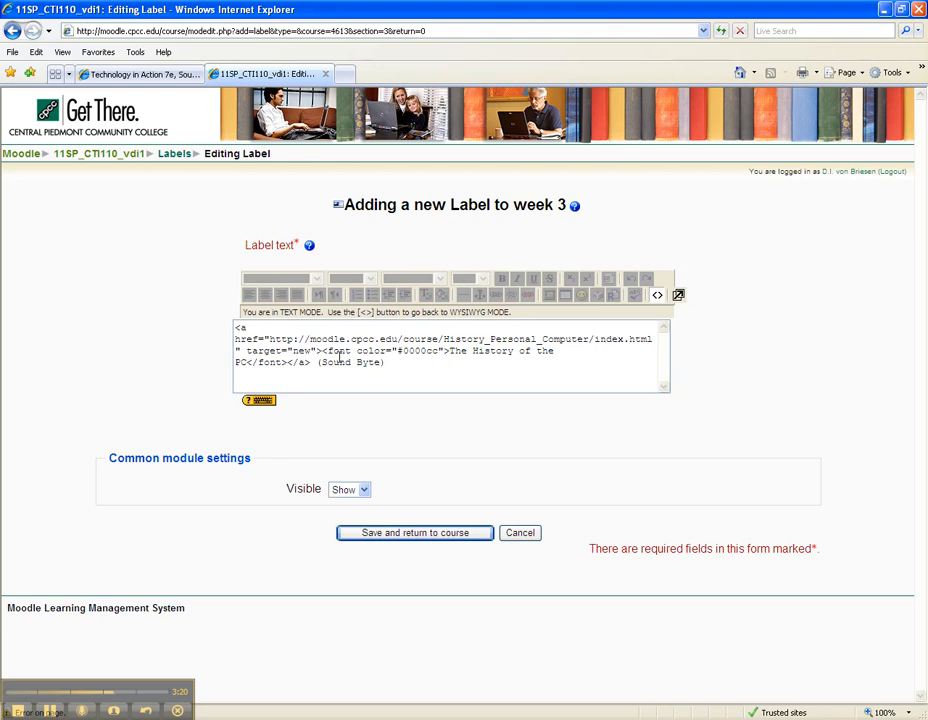
pyautogui.click(404, 536)
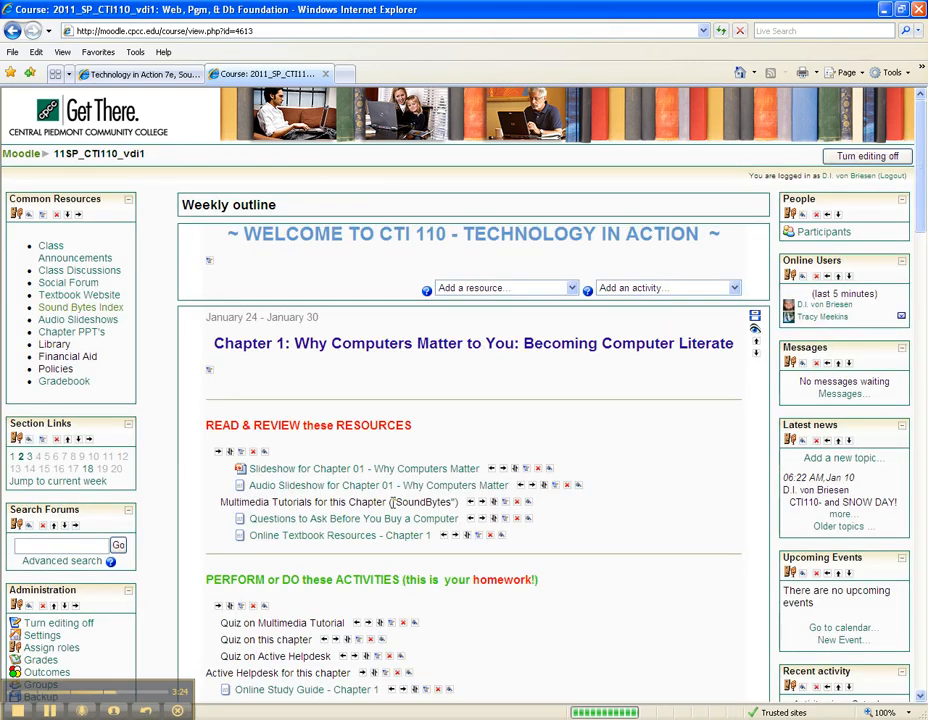
# Move "The History of the PC (Sound Byte)" label below the "Questions to Ask Before You Buy a Computer" link and indent it two levels.
pyautogui.scroll(-5, 398, 440)
pyautogui.scroll(5, 396, 443)
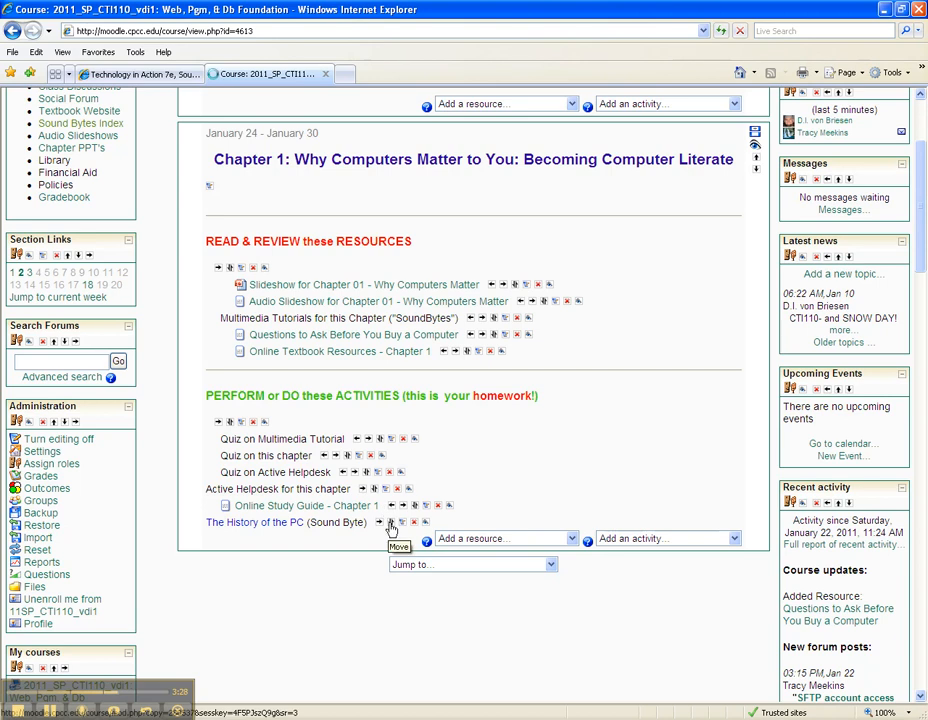
pyautogui.click(390, 524)
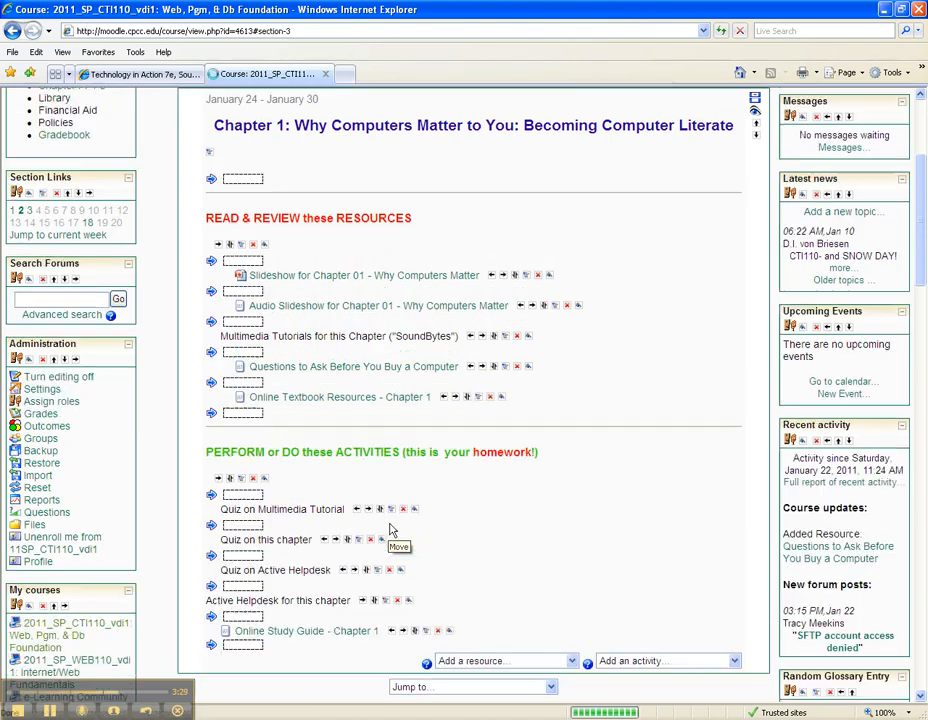
pyautogui.click(245, 384)
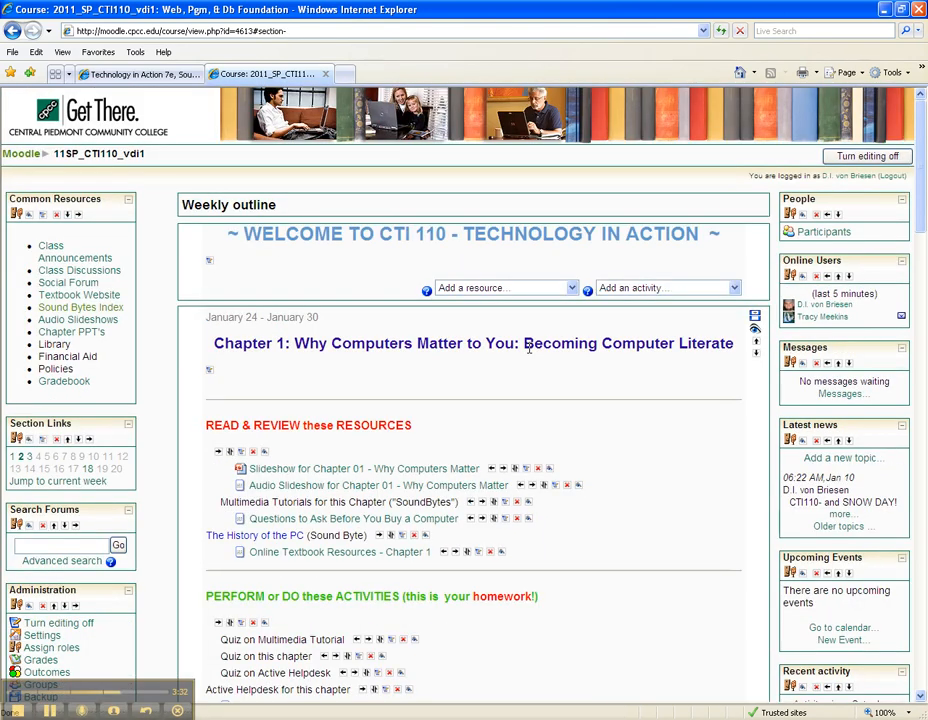
pyautogui.click(380, 537)
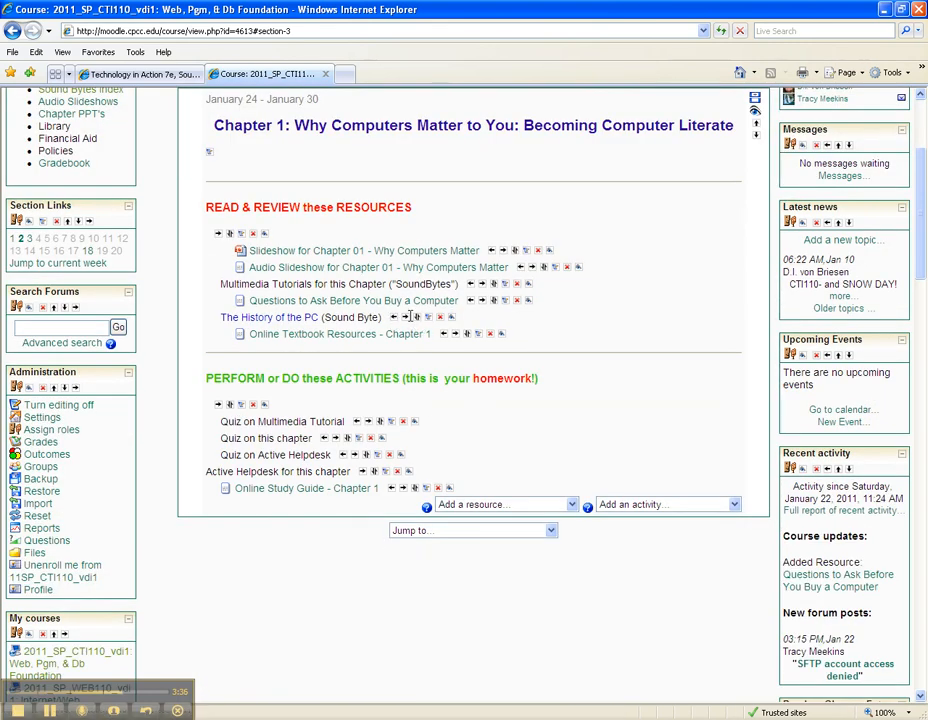
pyautogui.click(408, 318)
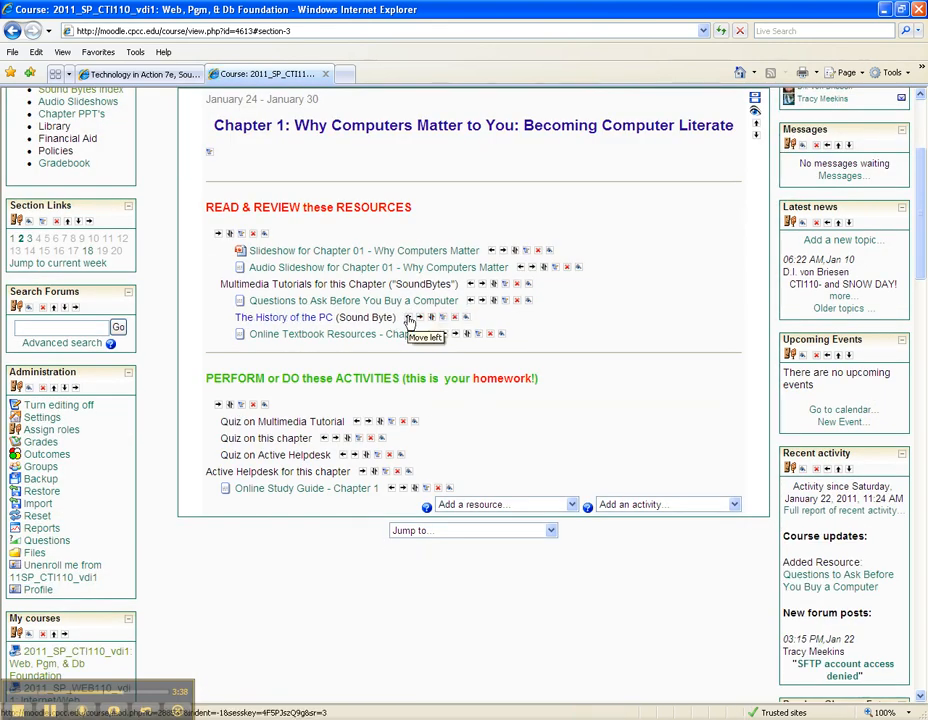
# Test the "Questions to Ask Before You Buy a Computer" and "The History of the PC" links, closing each window they open.
pyautogui.click(287, 301)
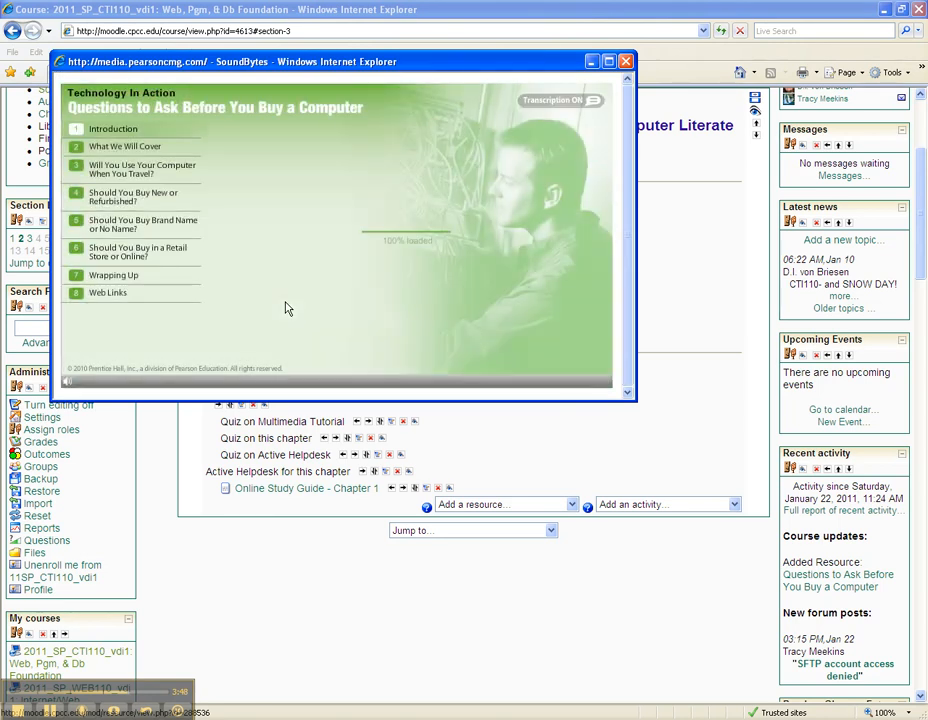
pyautogui.click(627, 62)
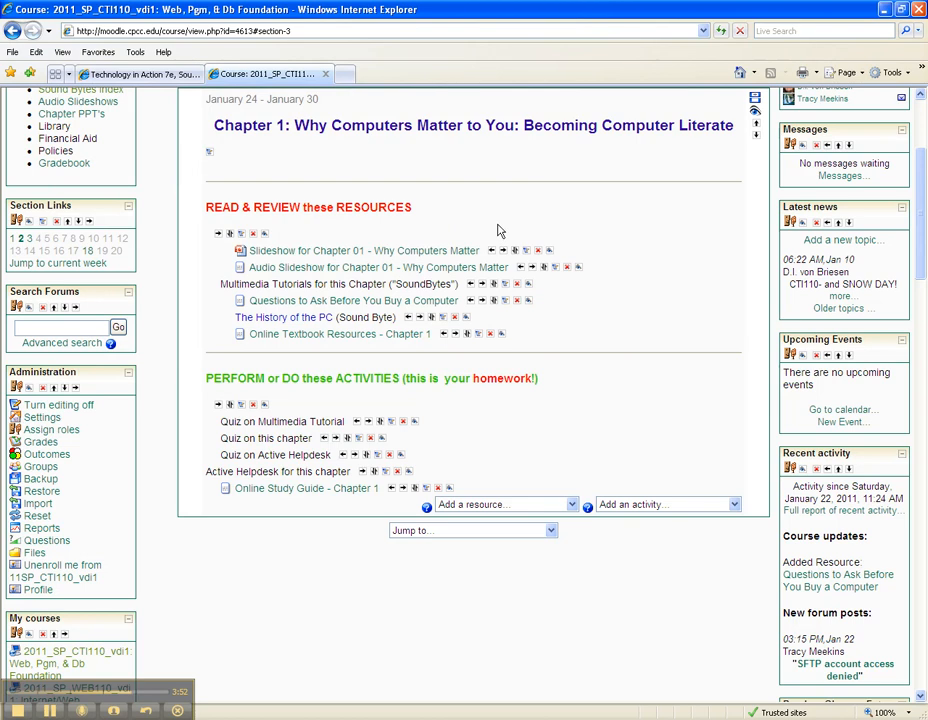
pyautogui.click(300, 317)
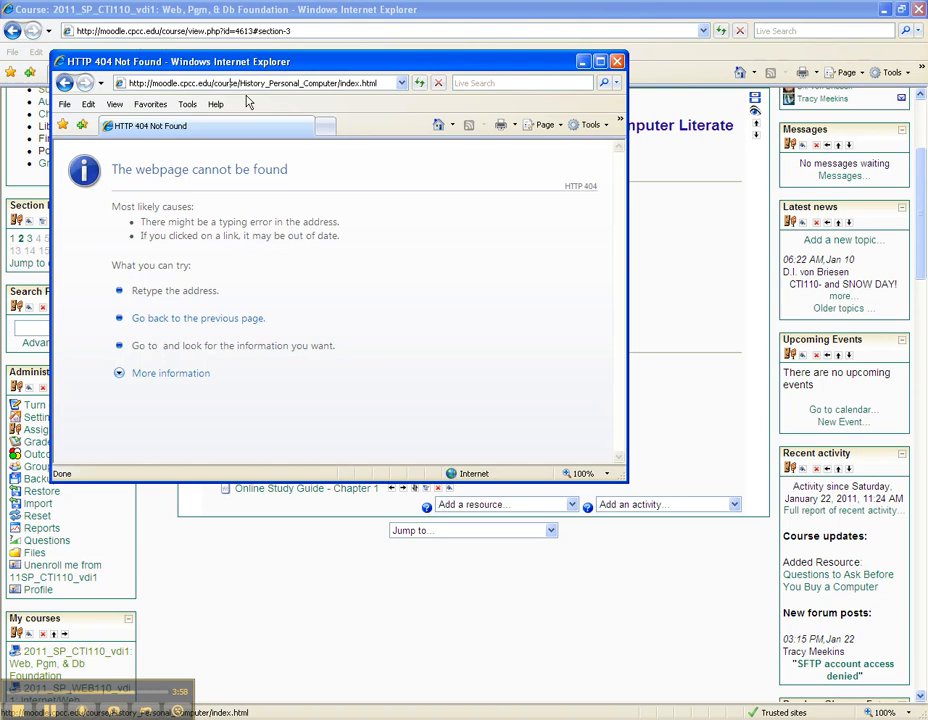
pyautogui.click(617, 62)
# Open "The History of the PC" from the Sound Bytes page, copy its full web address and close its window.
pyautogui.click(130, 70)
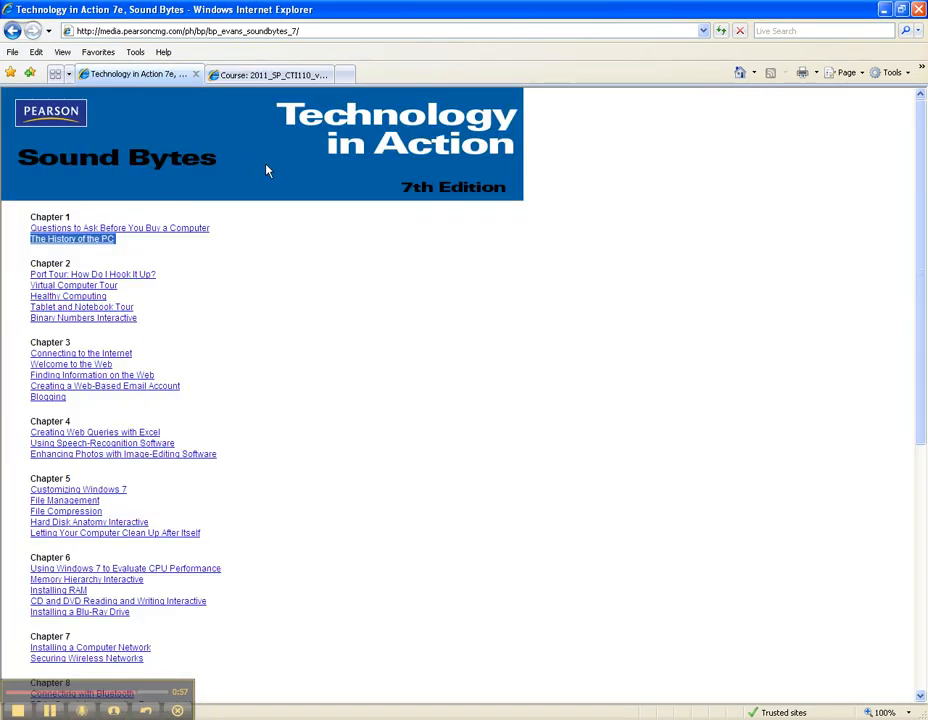
pyautogui.click(86, 247)
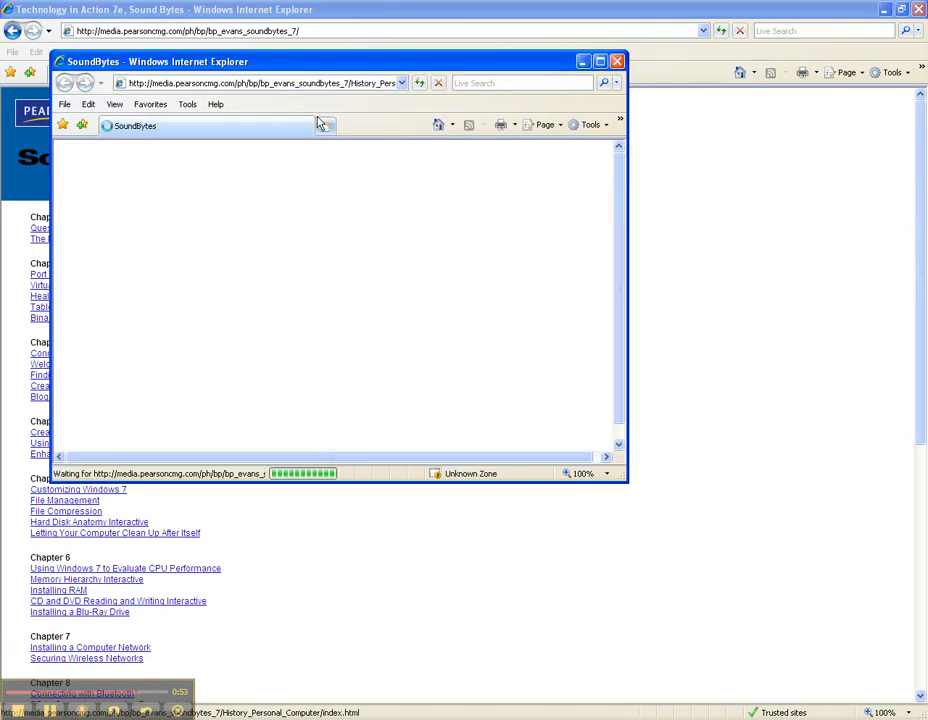
pyautogui.click(310, 83)
pyautogui.rightClick(310, 83)
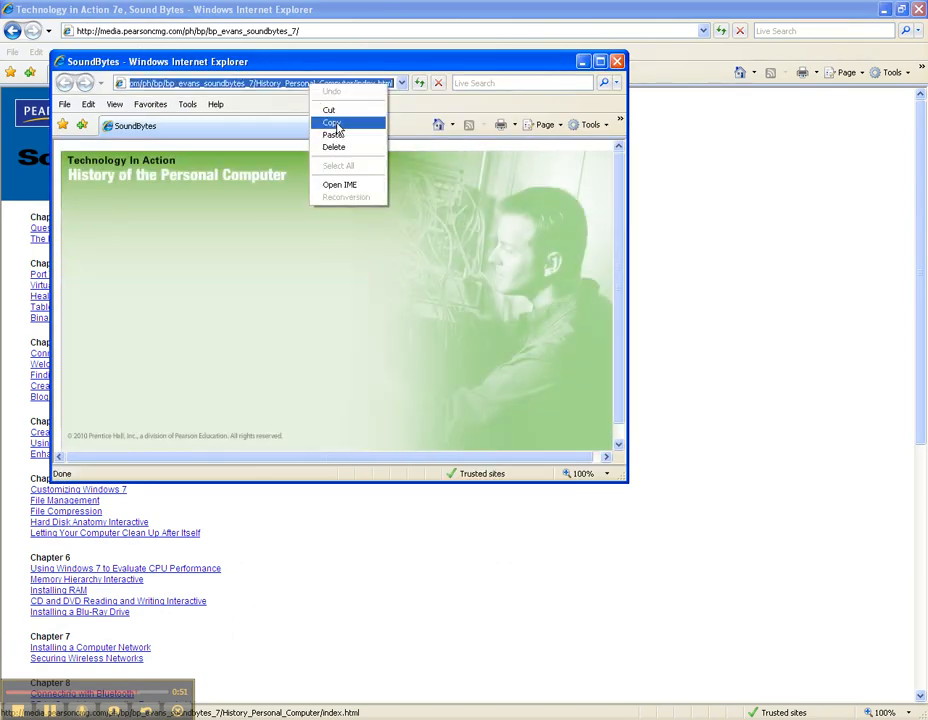
pyautogui.click(331, 122)
pyautogui.click(617, 62)
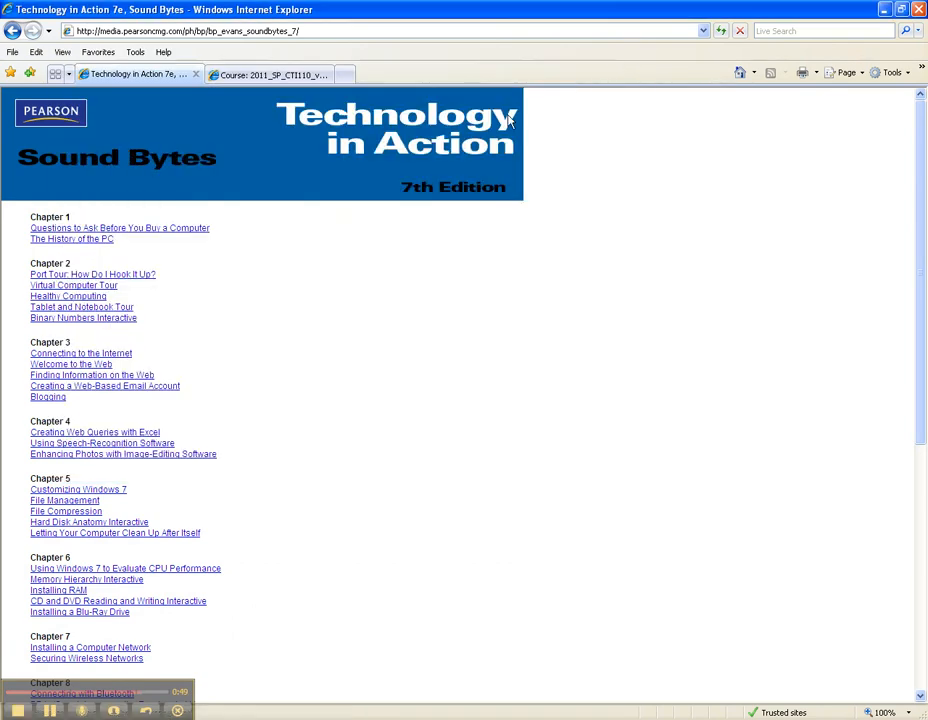
# Relink "The History of the PC" in its Chapter 1 label to the copied address, targeting a new window, and save the label.
pyautogui.click(266, 77)
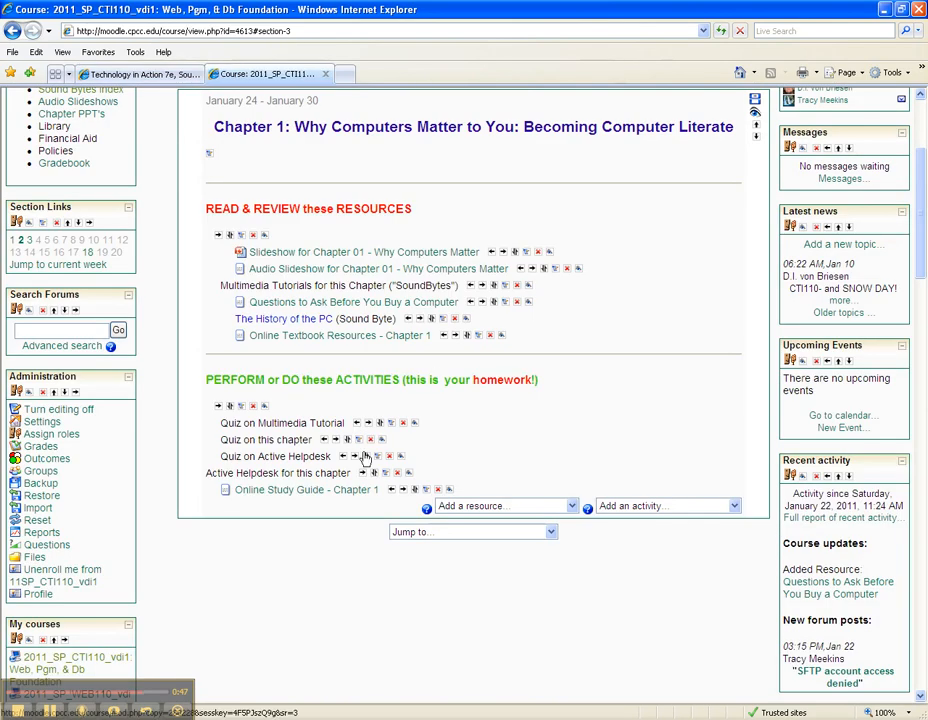
pyautogui.click(445, 319)
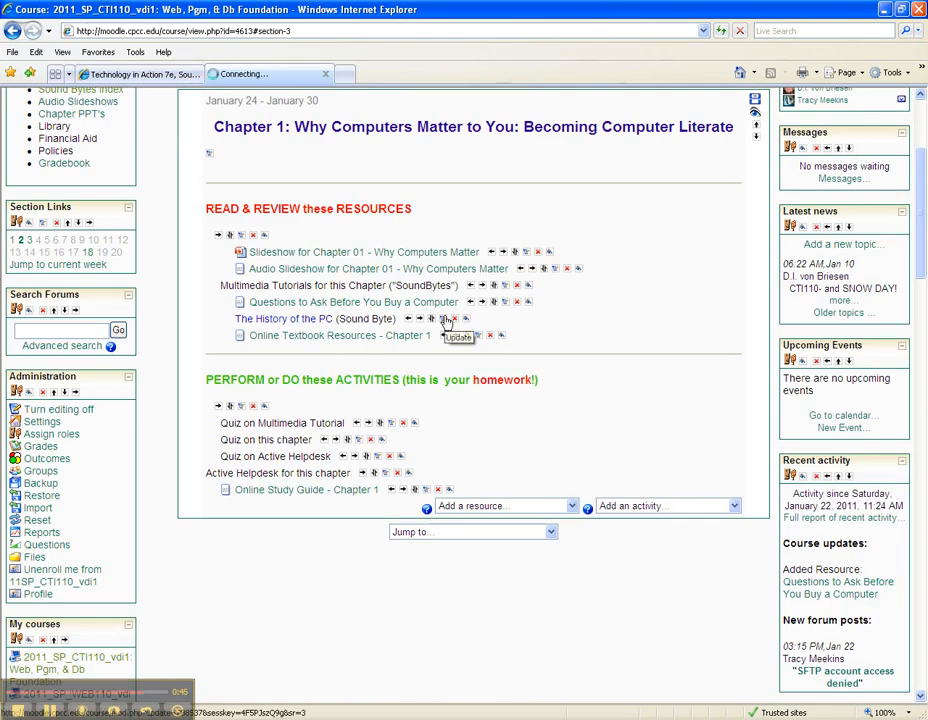
pyautogui.moveTo(249, 376); pyautogui.dragTo(347, 376)
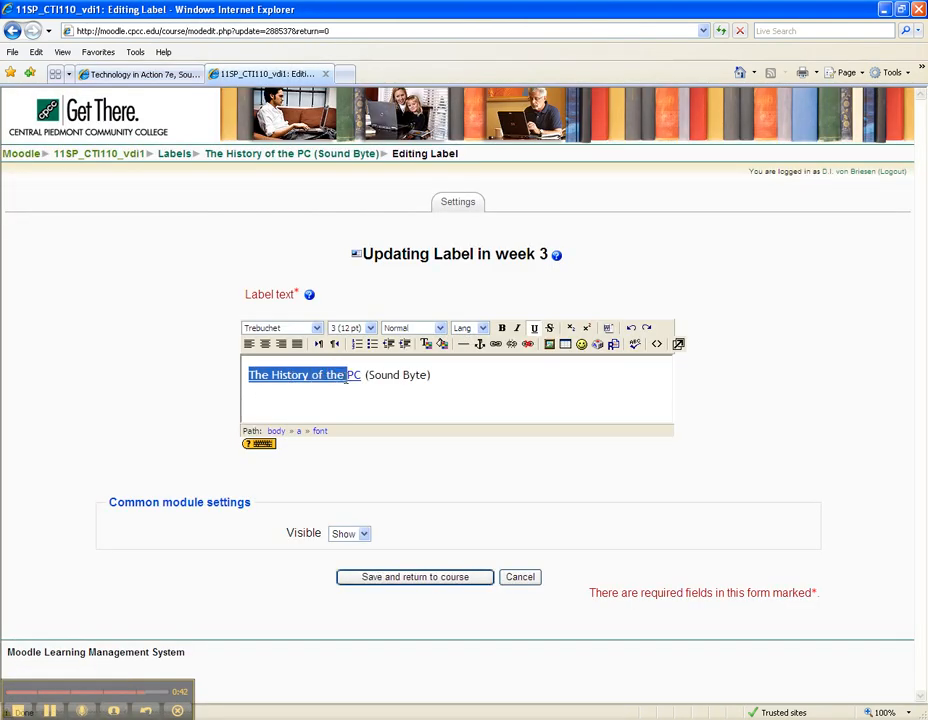
pyautogui.click(495, 344)
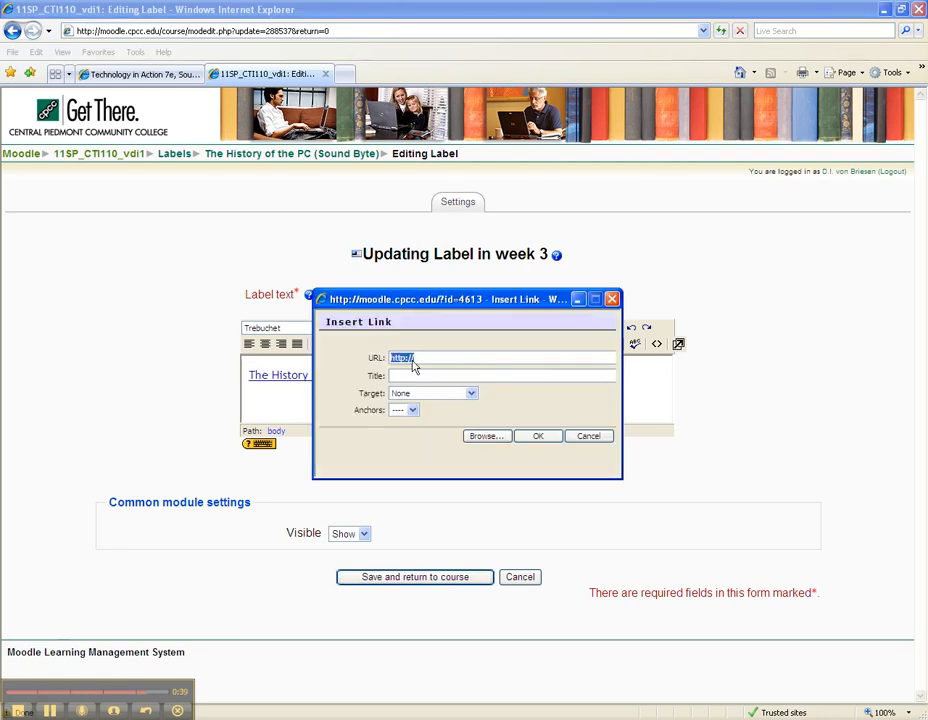
pyautogui.rightClick(413, 366)
pyautogui.click(448, 412)
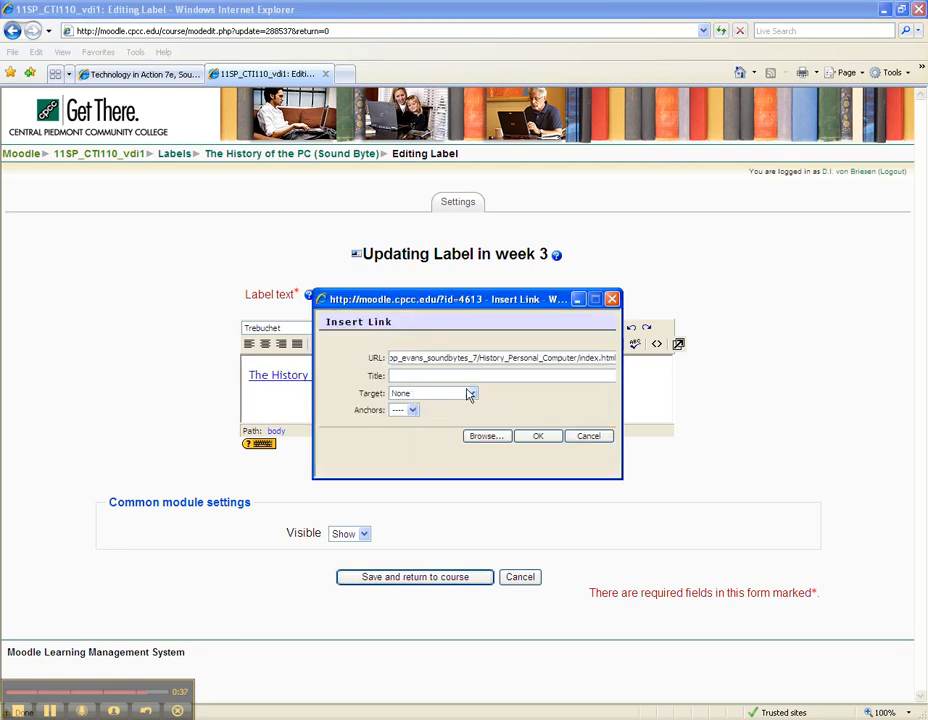
pyautogui.click(470, 394)
pyautogui.click(445, 415)
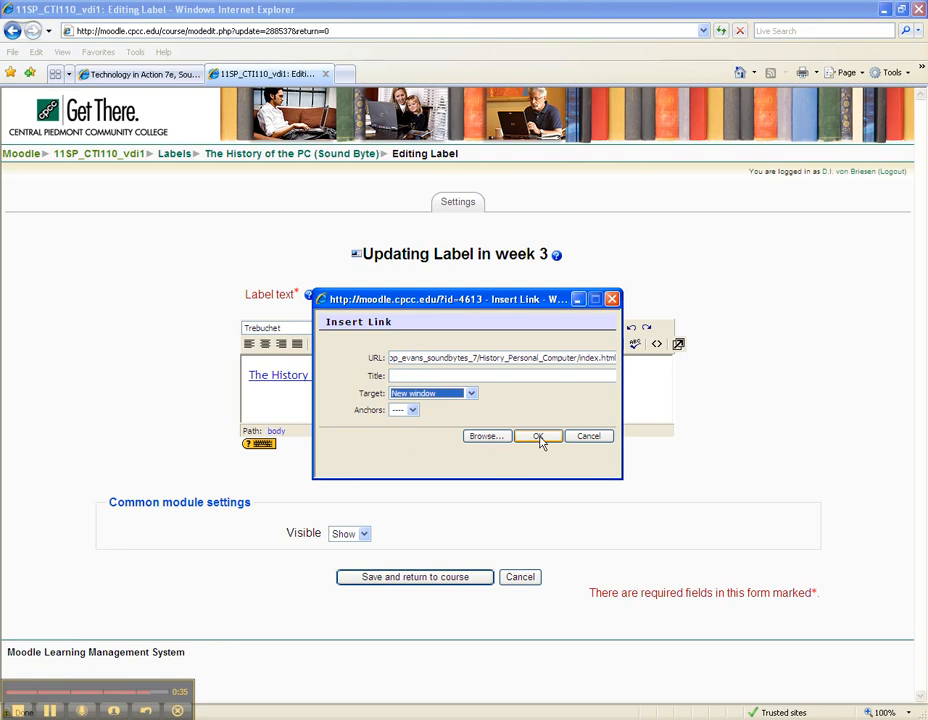
pyautogui.click(538, 437)
pyautogui.click(436, 585)
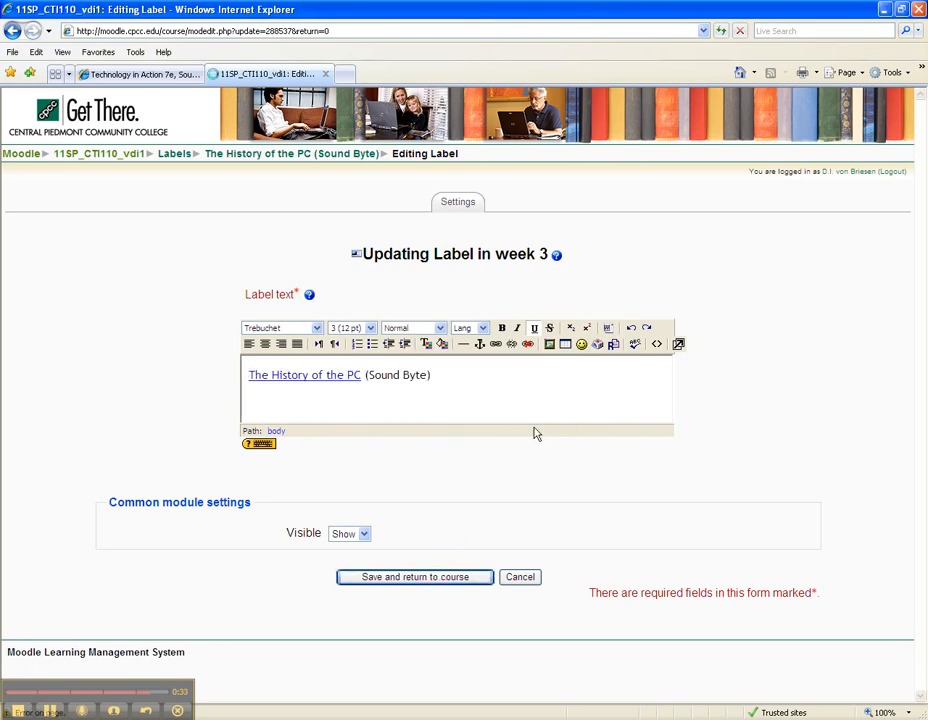
# Check the updated "The History of the PC" link, compare how the "Questions to Ask Before You Buy a Computer" tutorial opens, and close both windows.
pyautogui.scroll(-3, 508, 410)
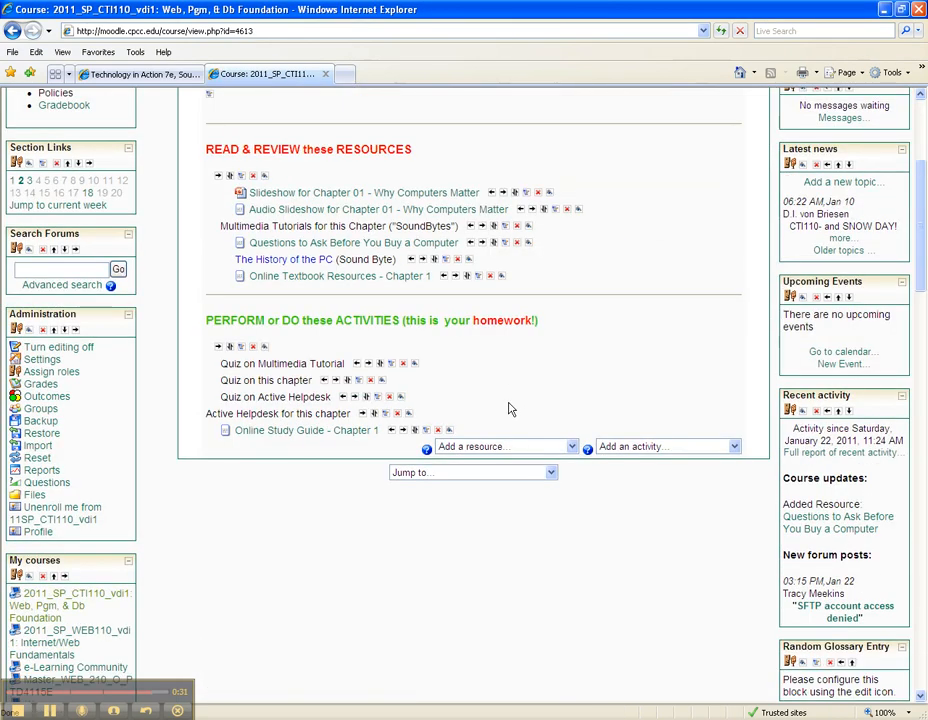
pyautogui.click(309, 261)
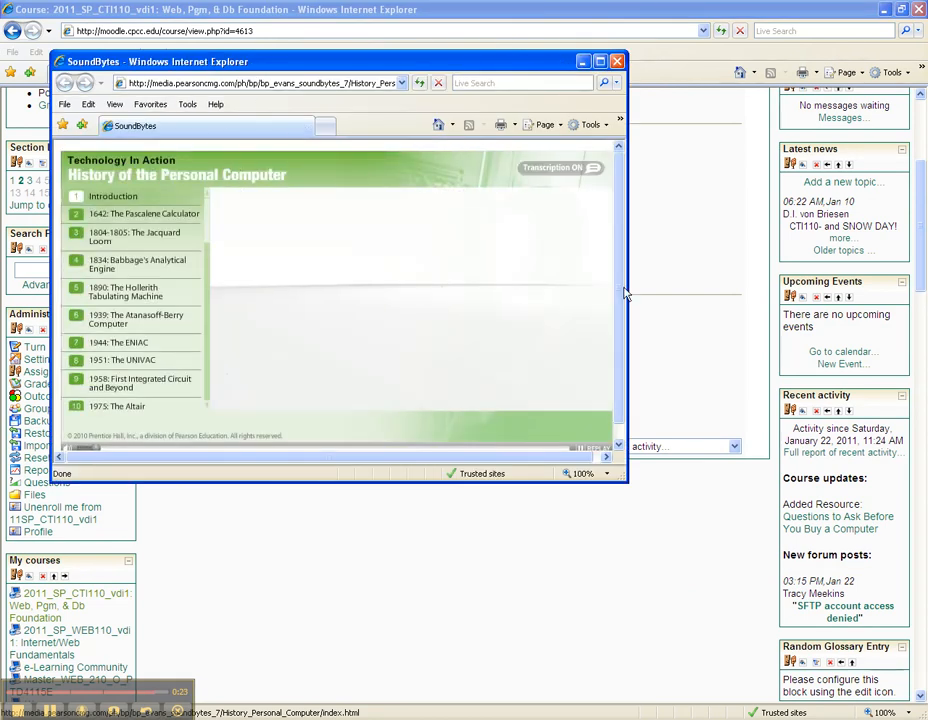
pyautogui.click(616, 61)
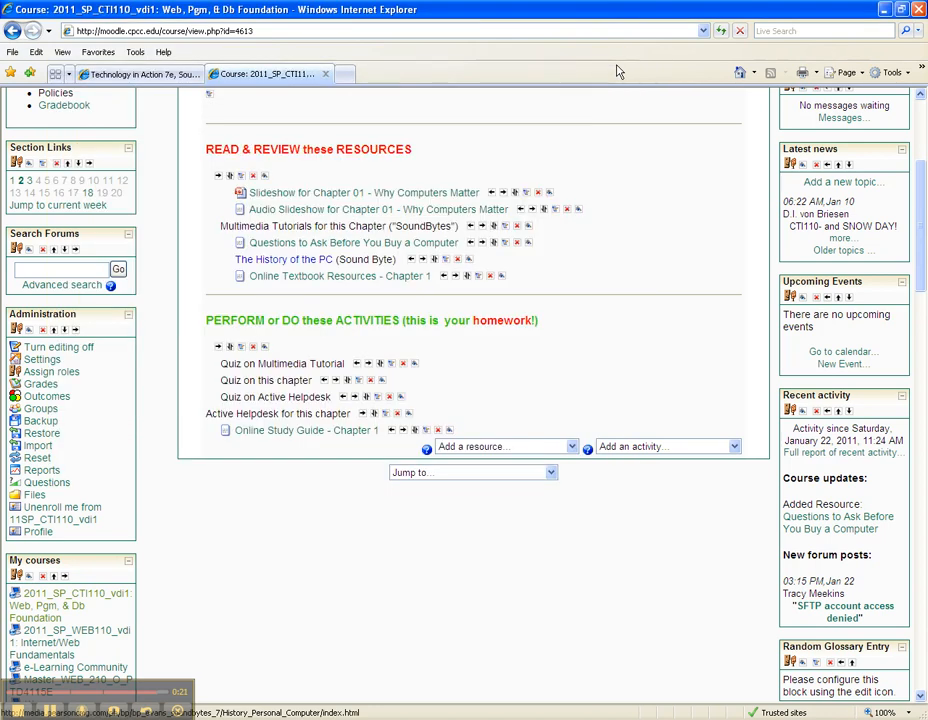
pyautogui.click(305, 245)
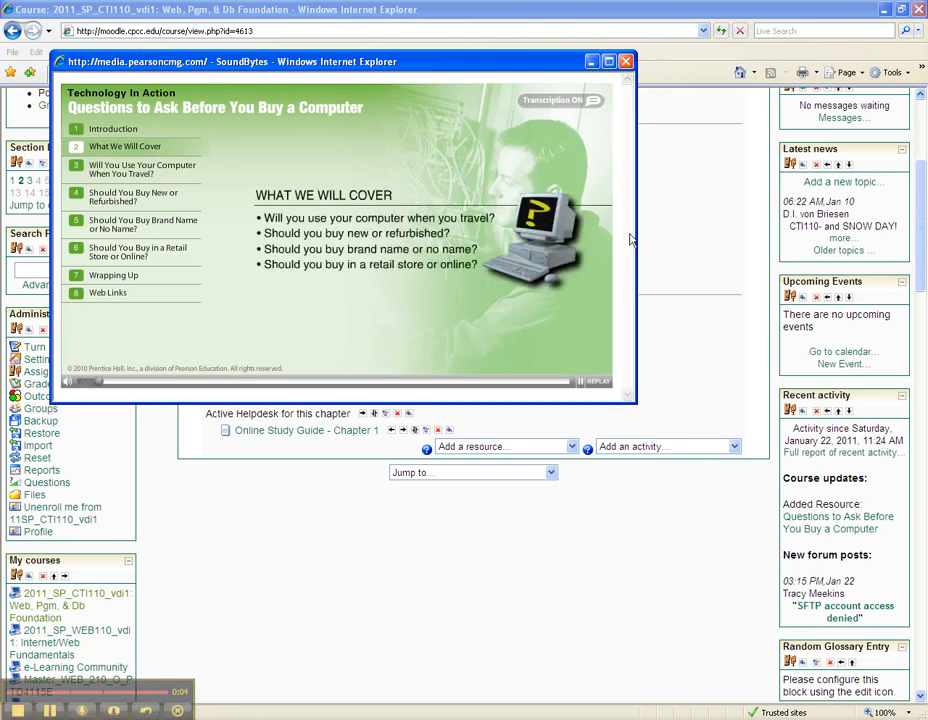
pyautogui.click(627, 62)
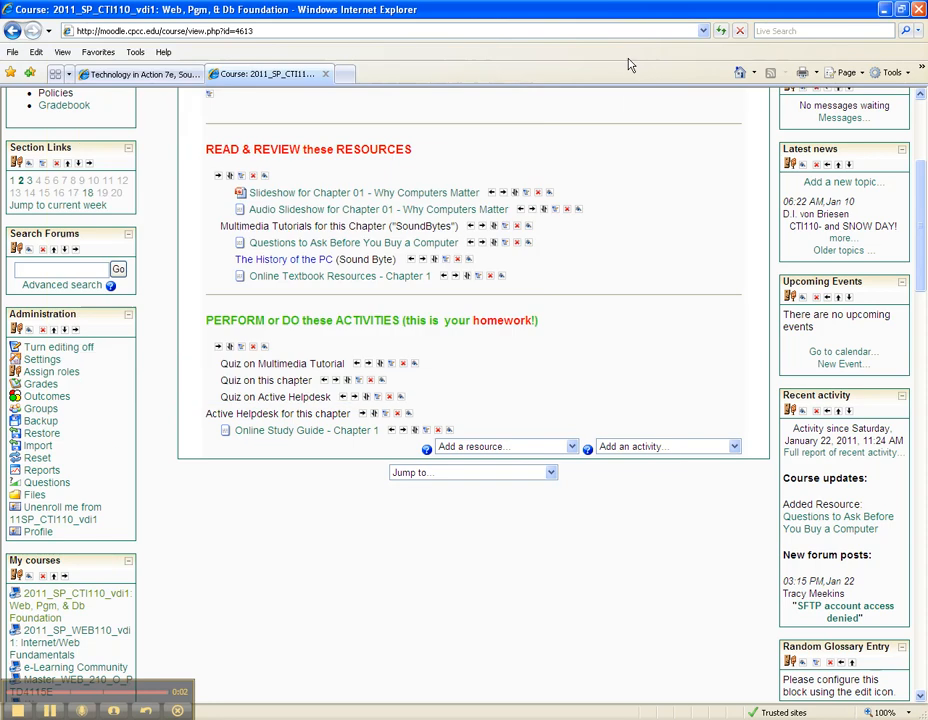